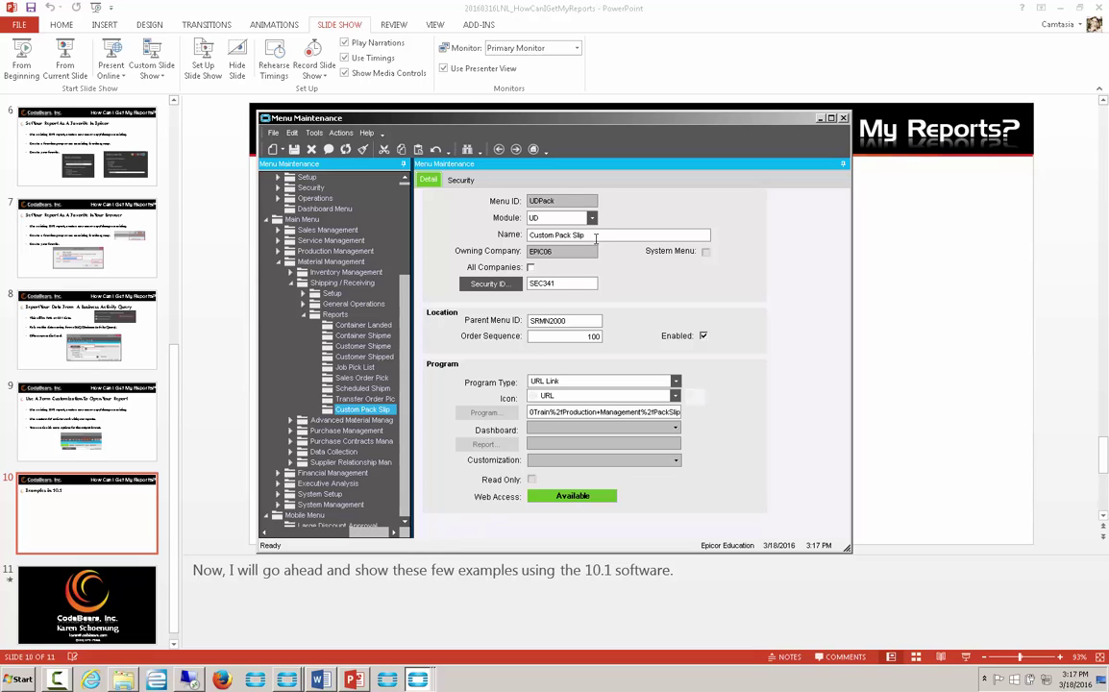
# Copy the program URL of the Custom Pack Slip menu item and open it in a new browser tab
pyautogui.click(553, 413)
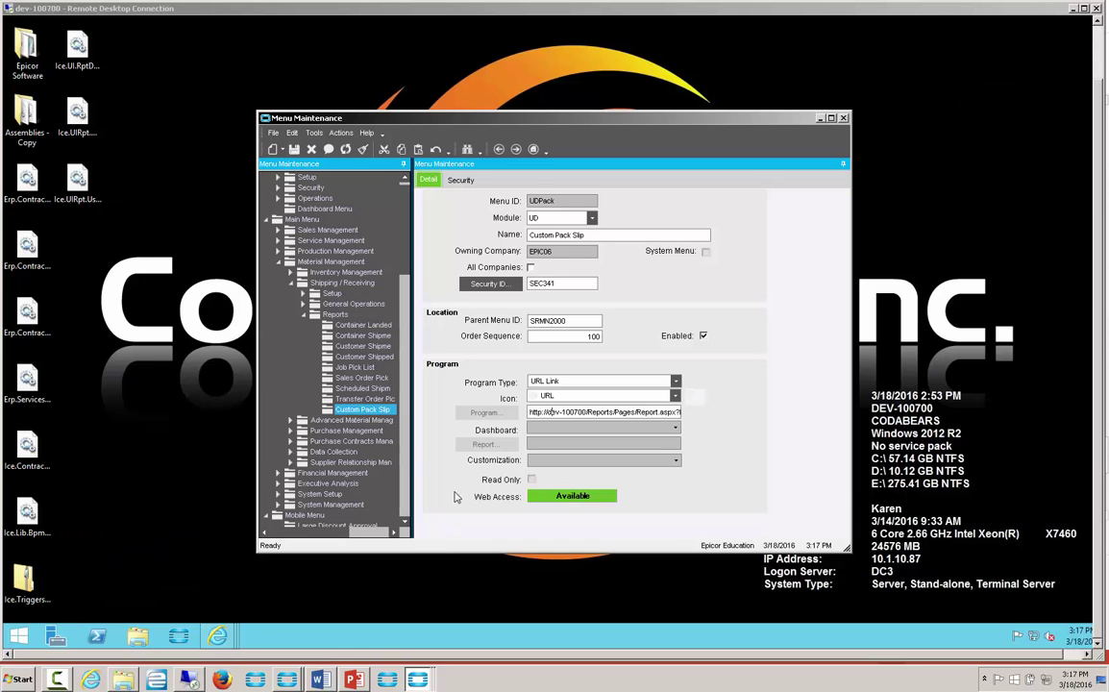
pyautogui.rightClick(542, 413)
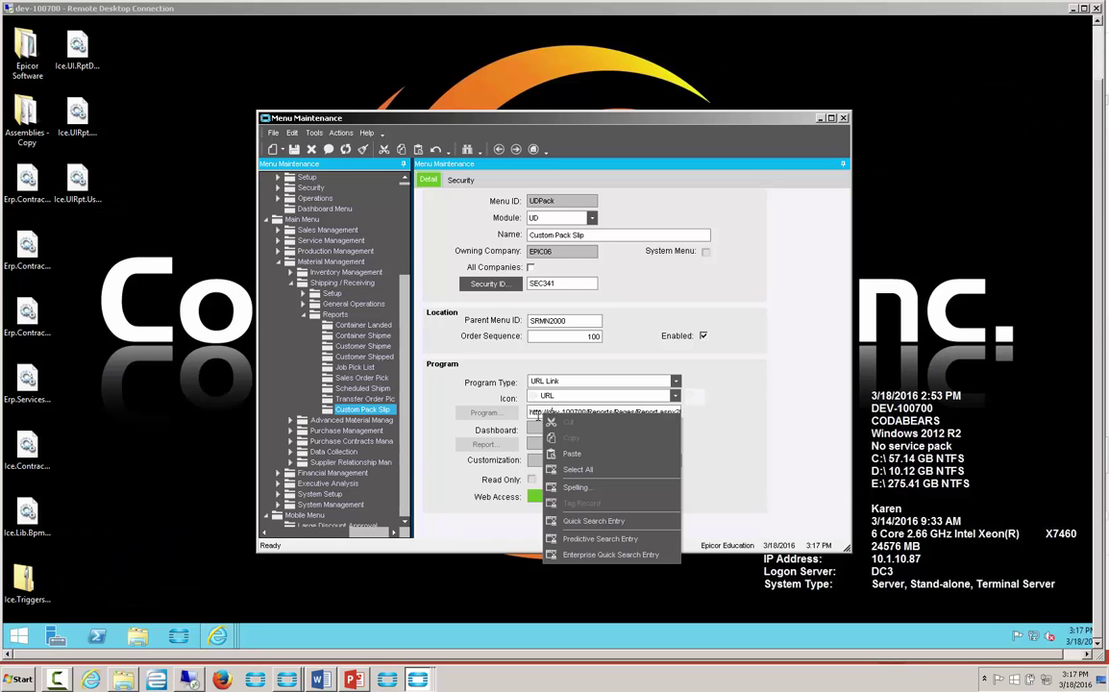
pyautogui.click(480, 373)
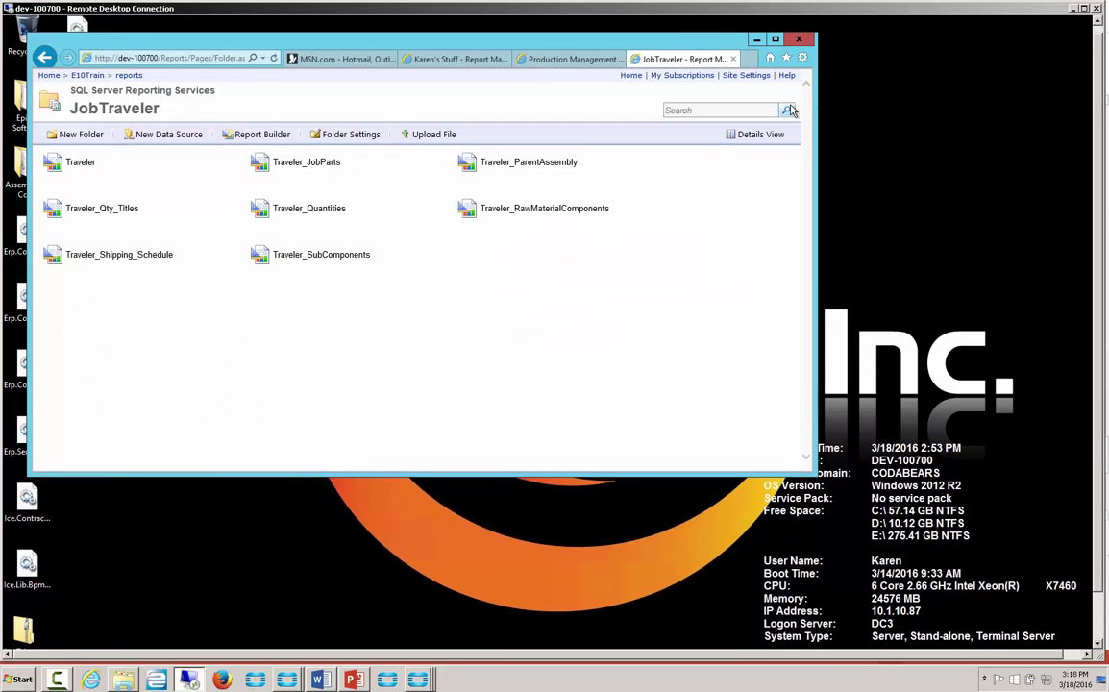
pyautogui.click(750, 60)
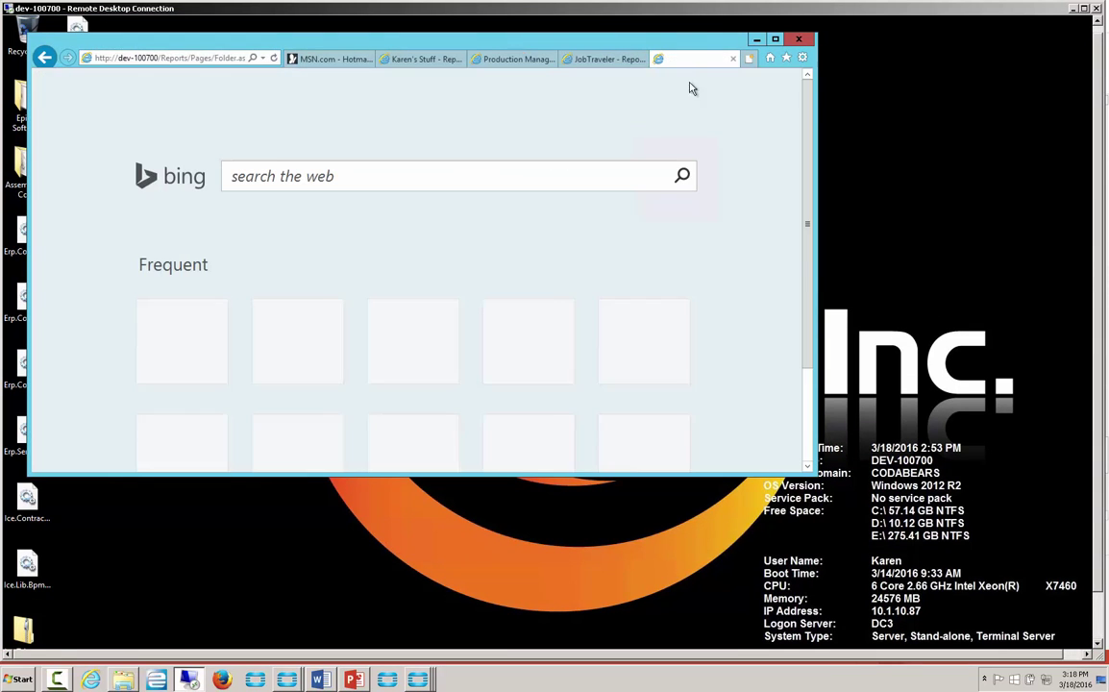
pyautogui.rightClick(184, 59)
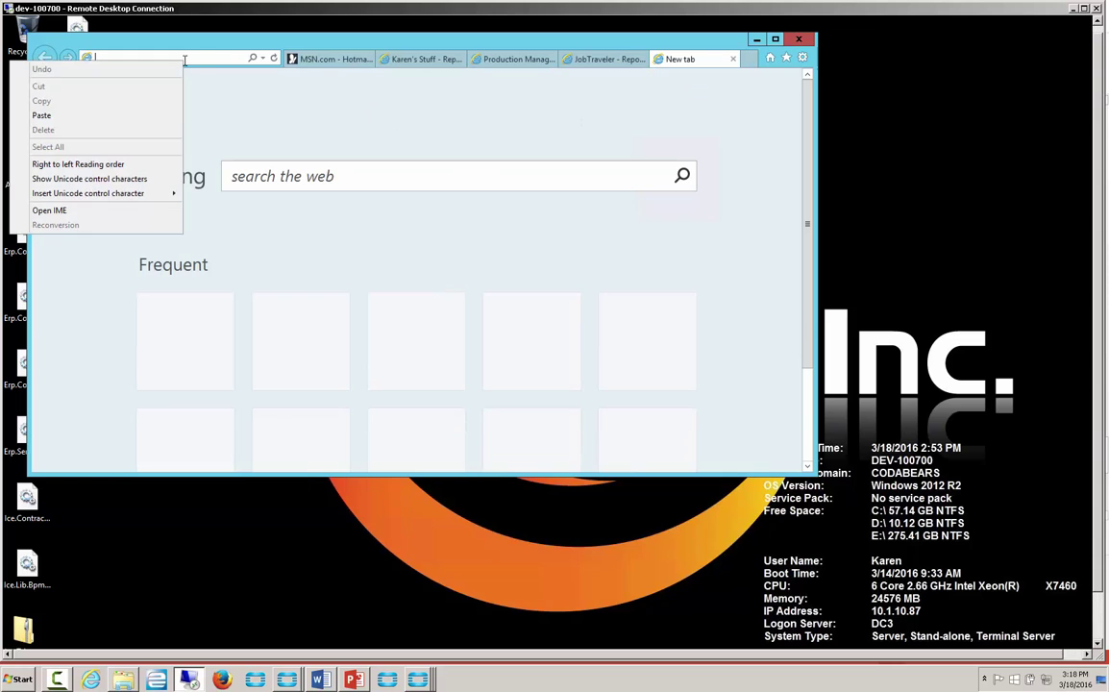
pyautogui.click(104, 116)
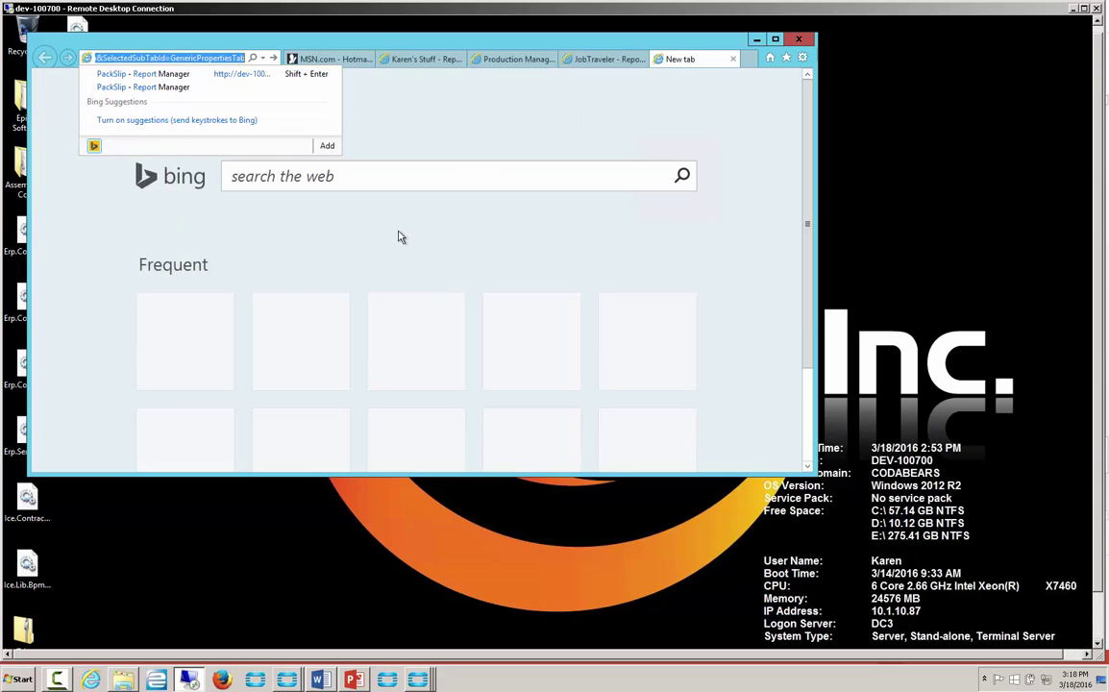
pyautogui.press('Return')
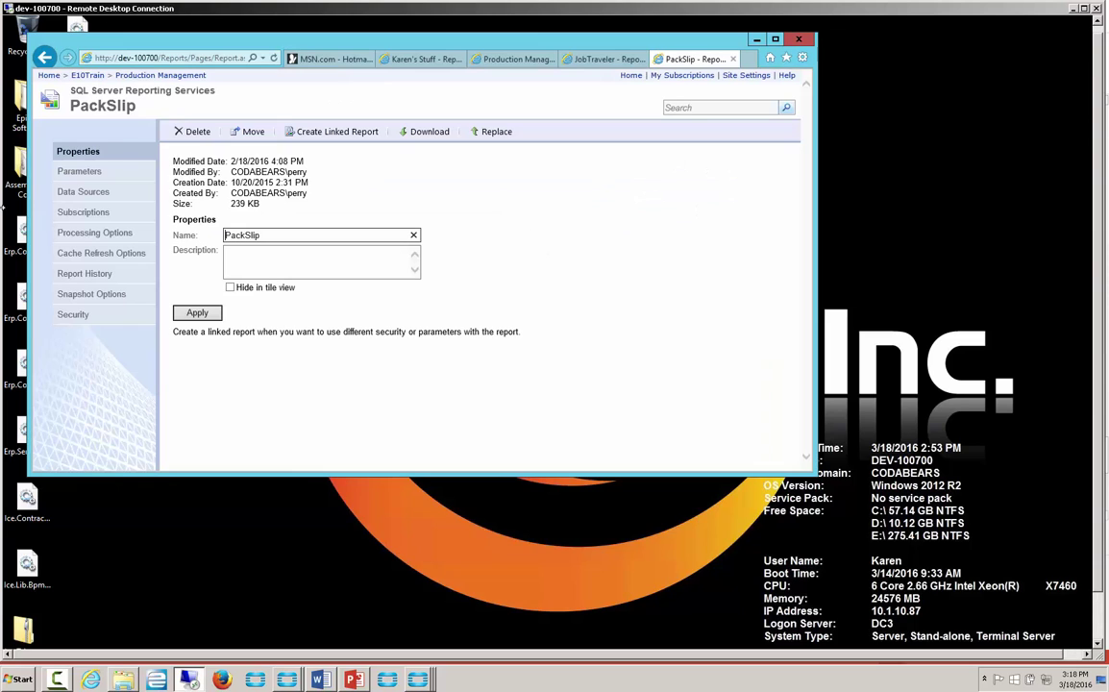
# Open the PackSlip report from the Production Management folder and run it for pack number 266
pyautogui.click(151, 75)
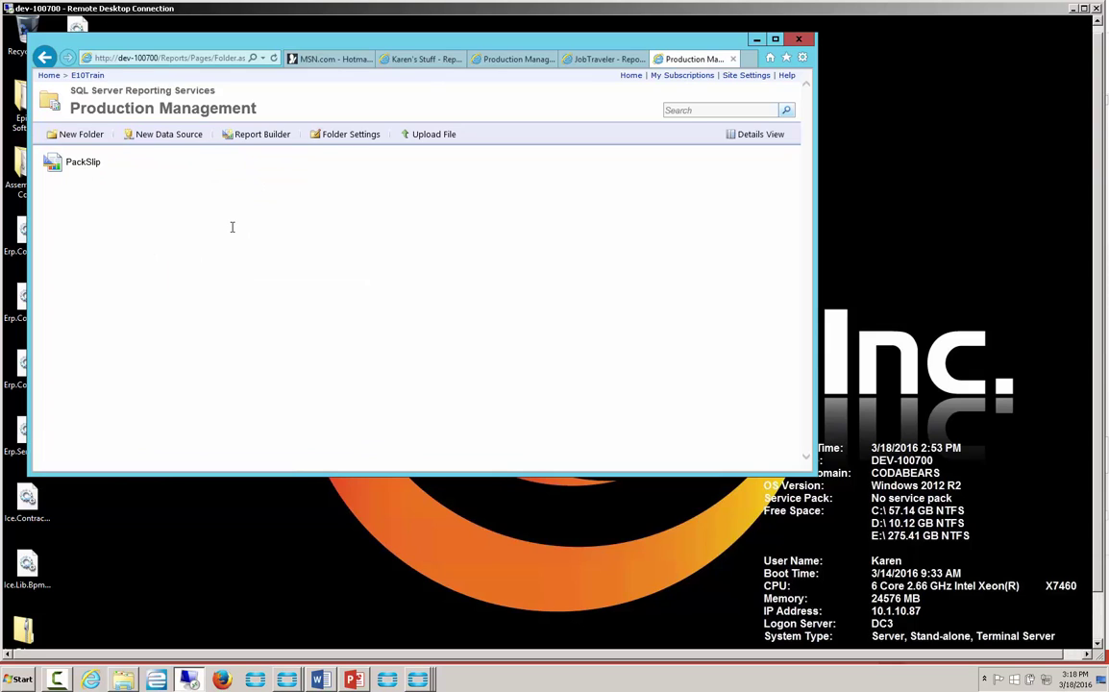
pyautogui.click(83, 162)
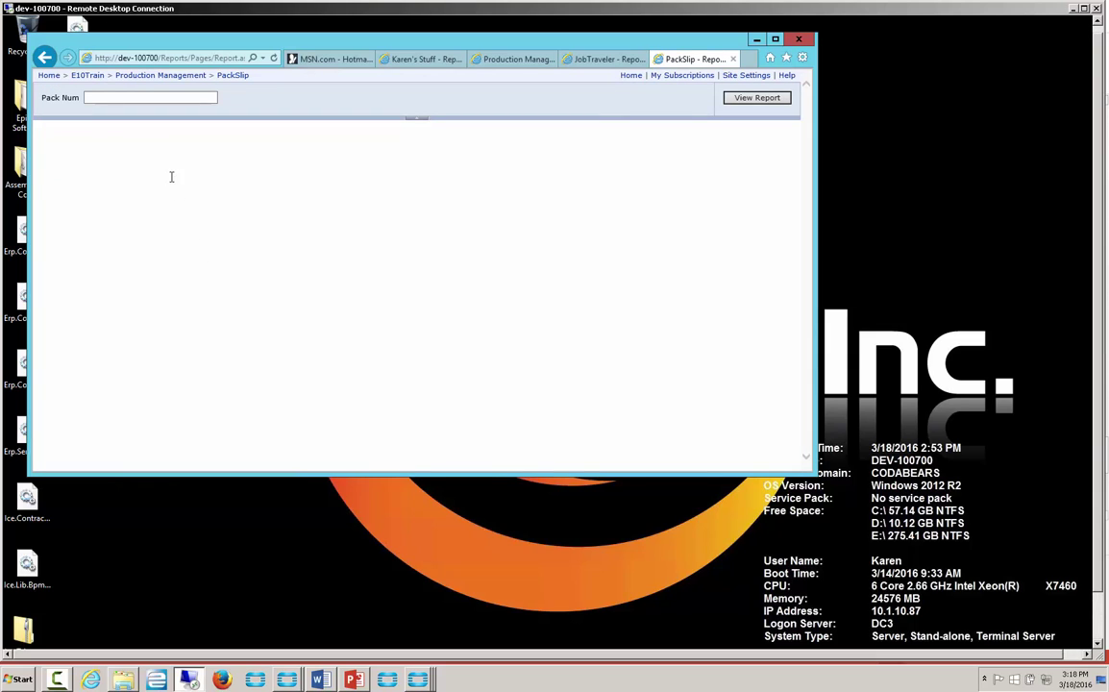
pyautogui.click(178, 98)
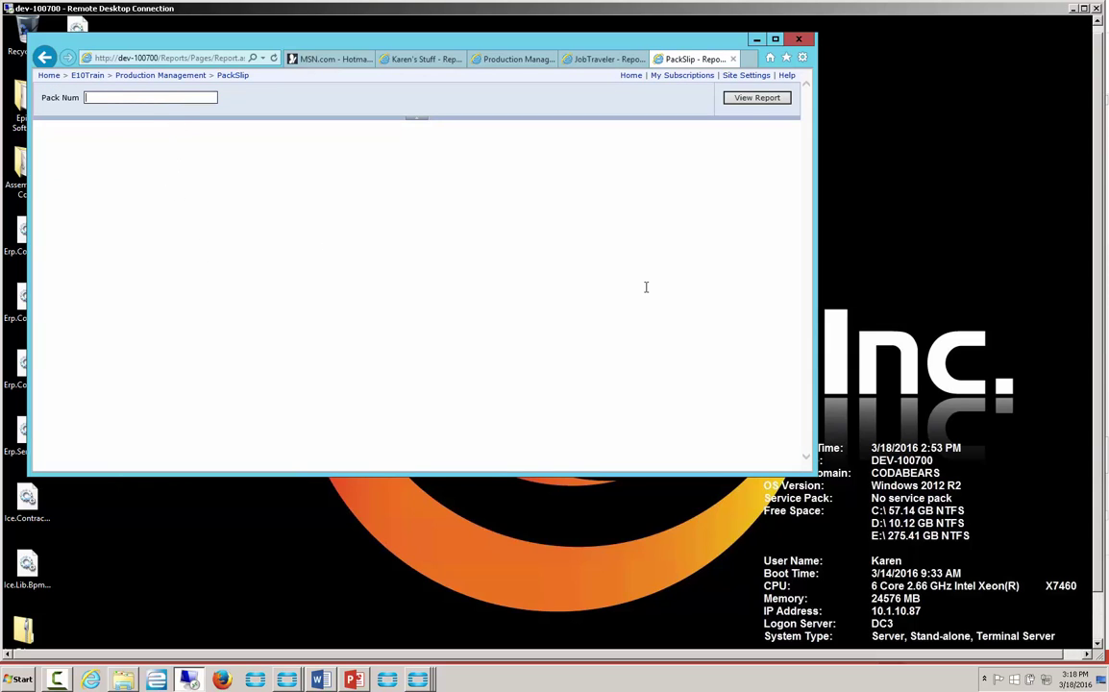
pyautogui.write('266')
pyautogui.click(759, 99)
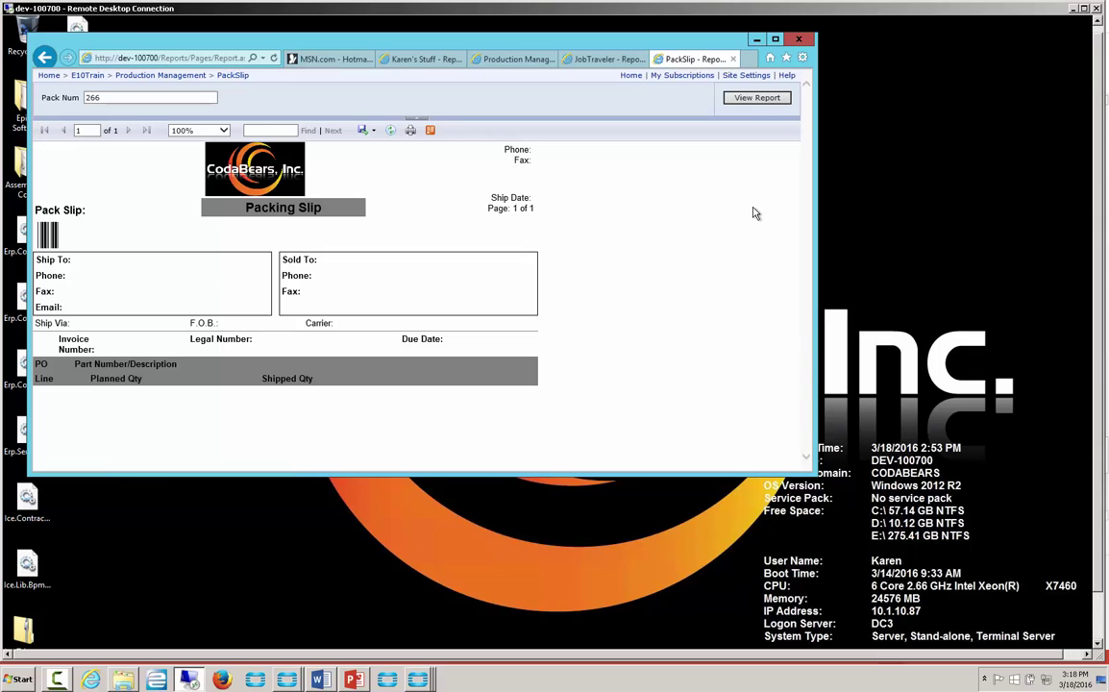
# Bring up the Job Traveler Report window and check the Job Traveler item's program settings in Menu Maintenance
pyautogui.click(418, 680)
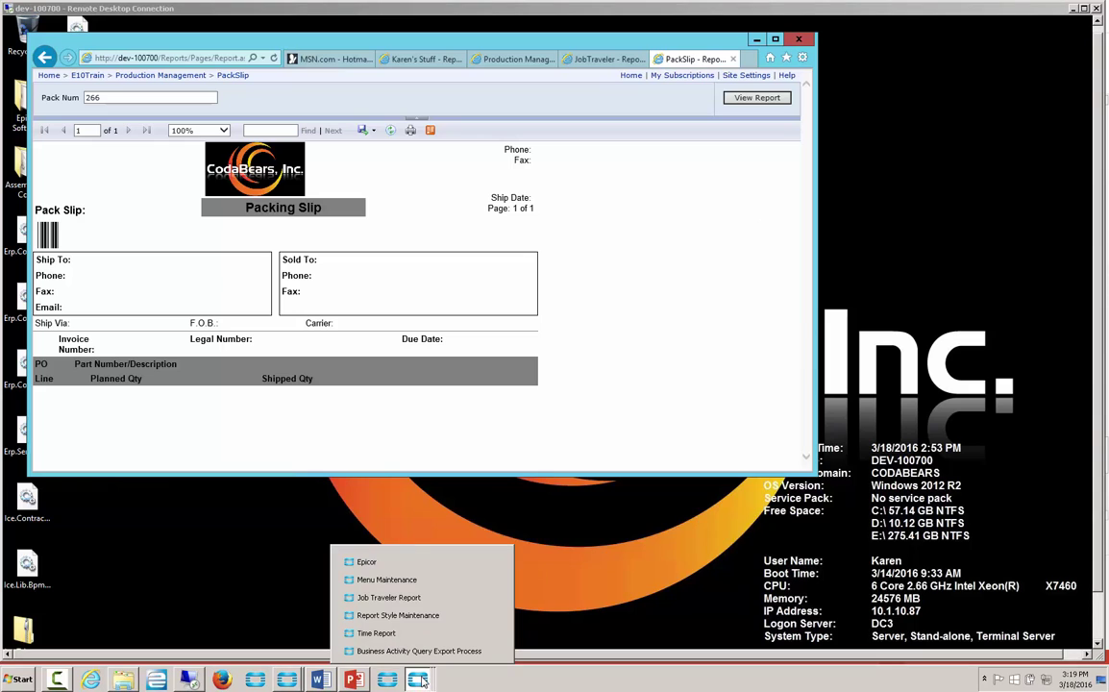
pyautogui.click(394, 597)
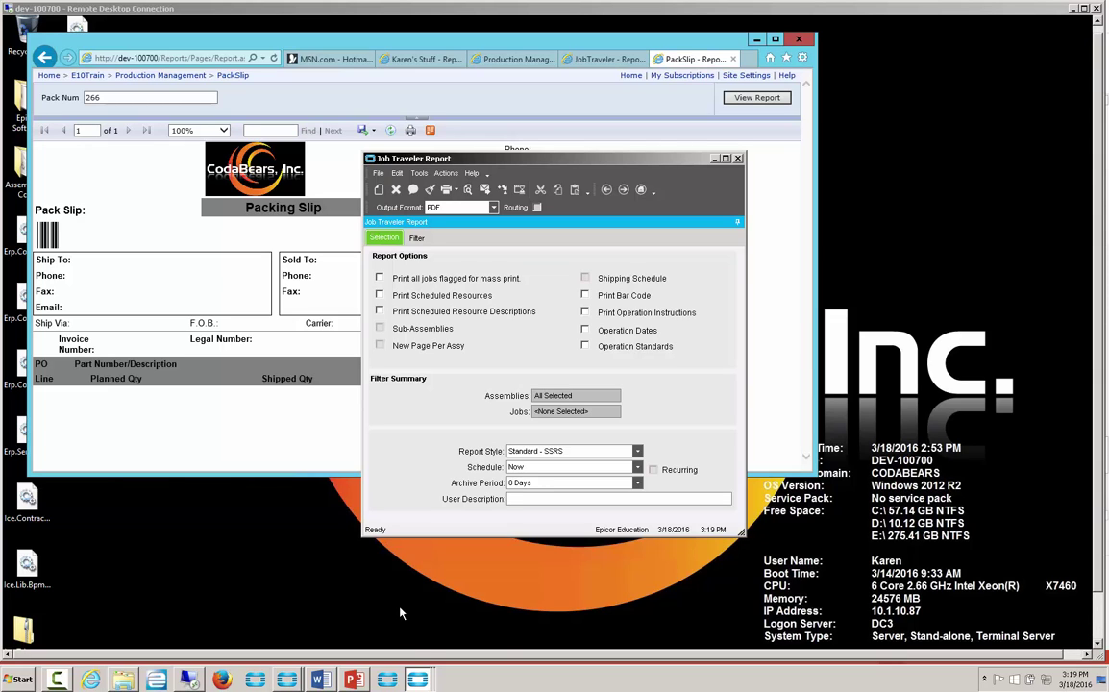
pyautogui.click(419, 679)
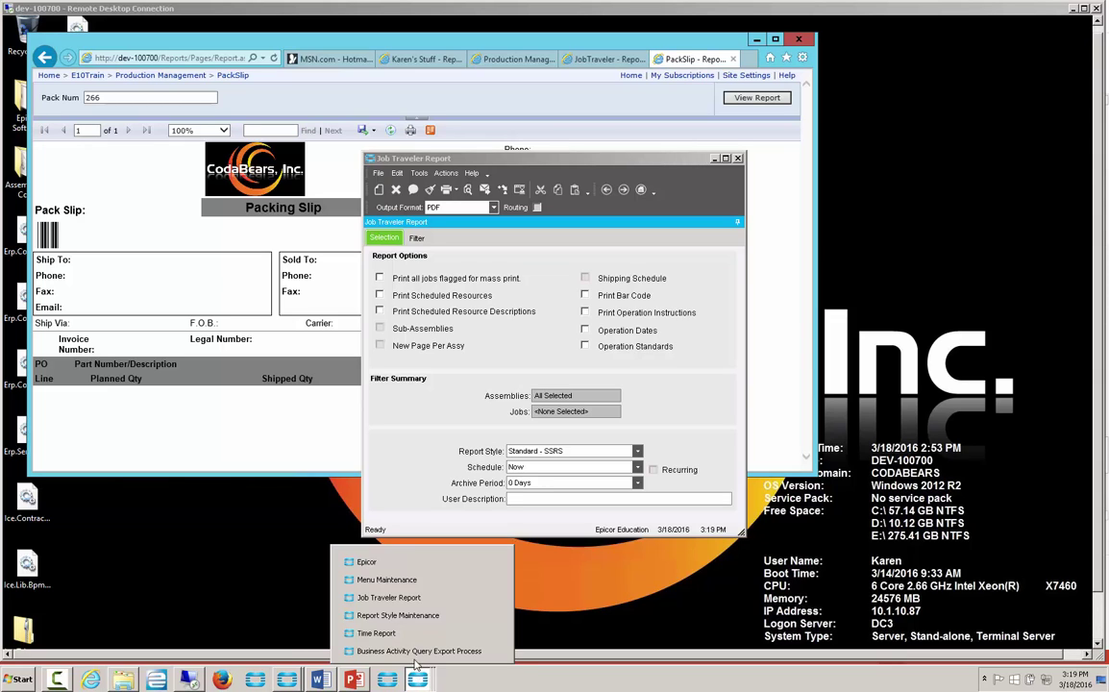
pyautogui.click(388, 579)
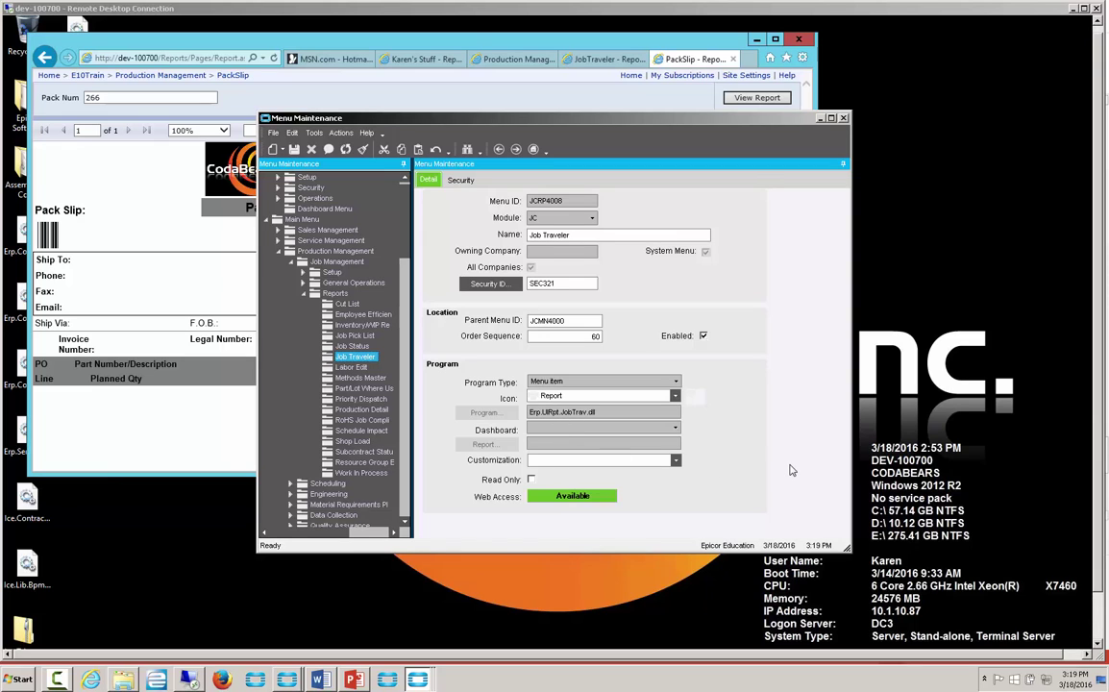
pyautogui.click(821, 119)
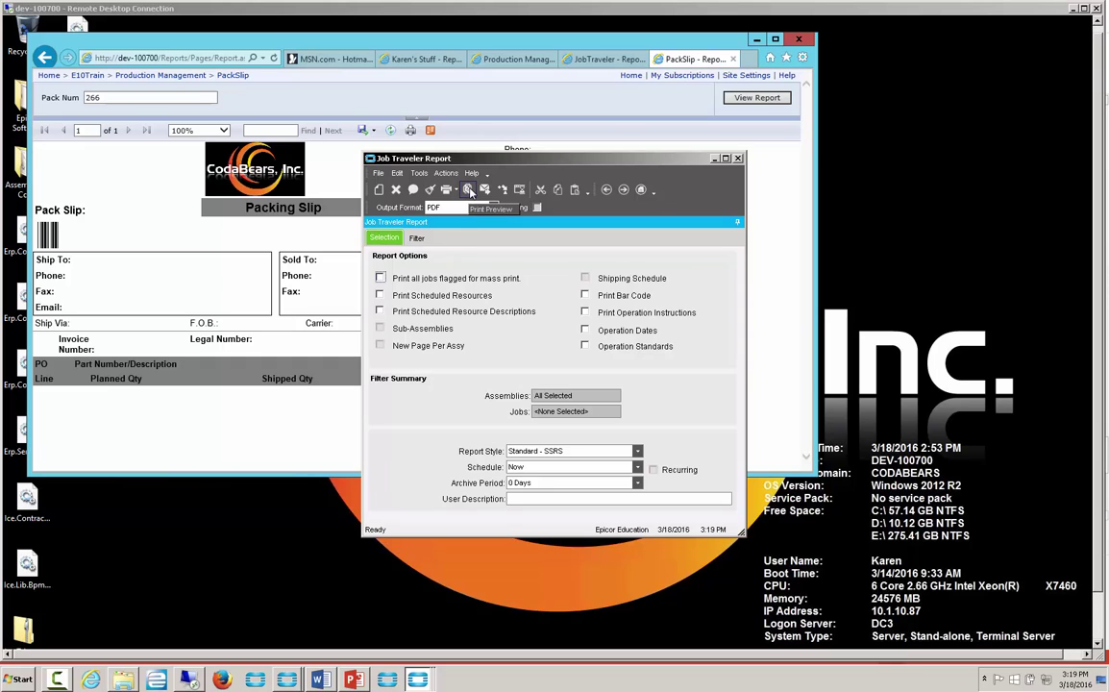
# Filter the Job Traveler report to job 2038 and submit it for print preview in PDF format
pyautogui.click(468, 190)
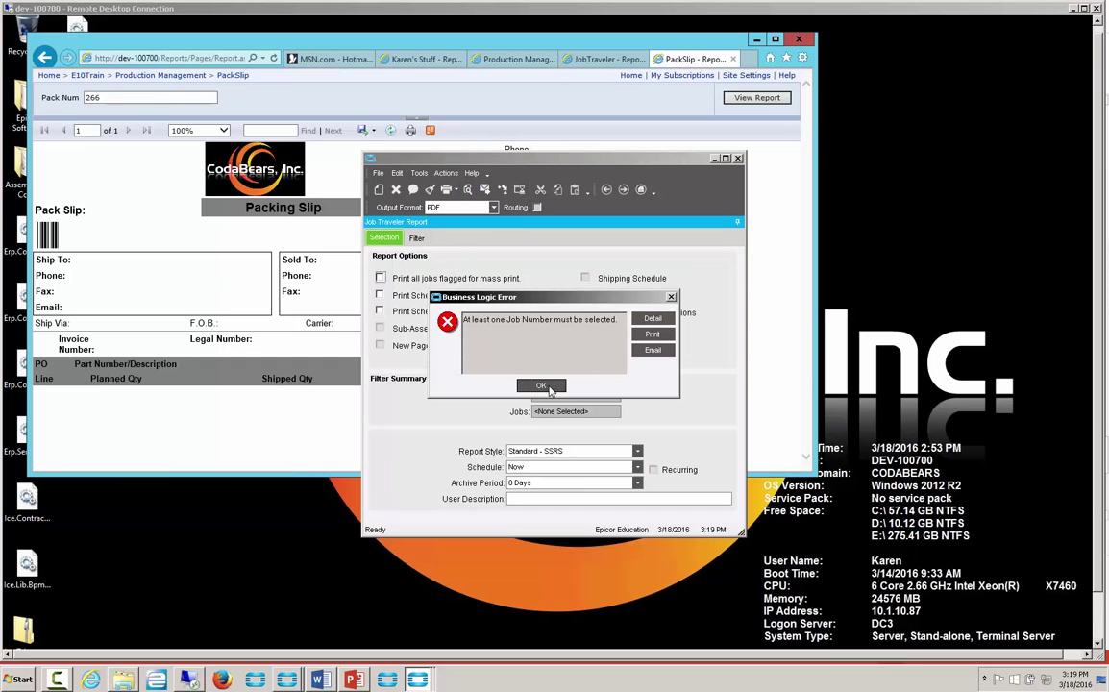
pyautogui.click(541, 386)
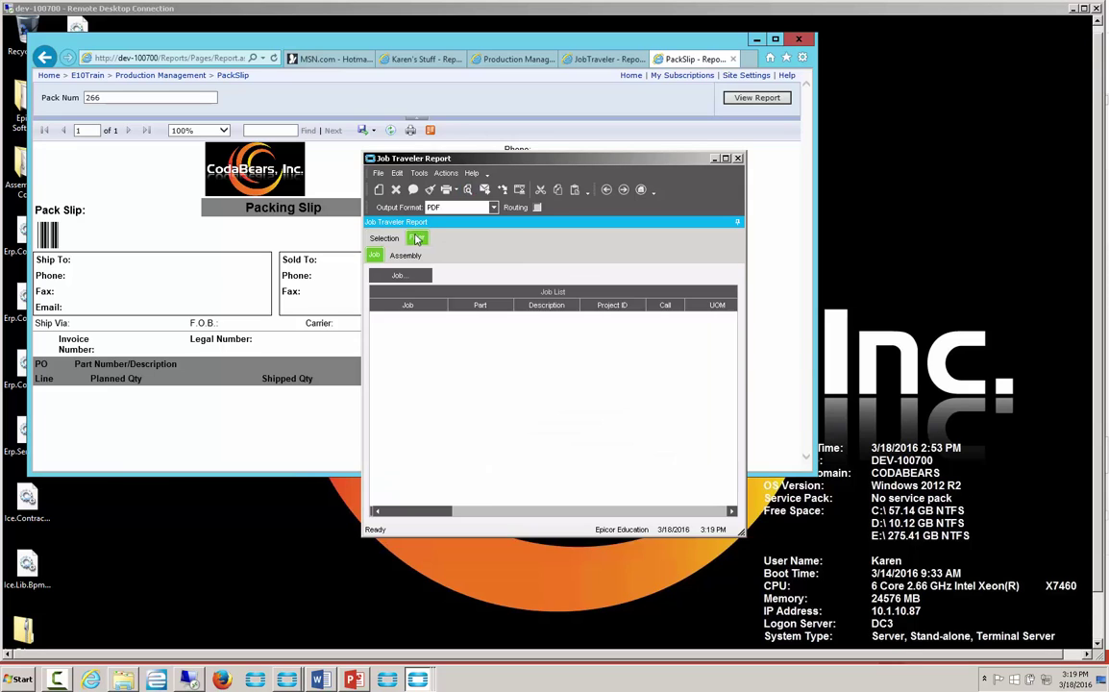
pyautogui.click(388, 238)
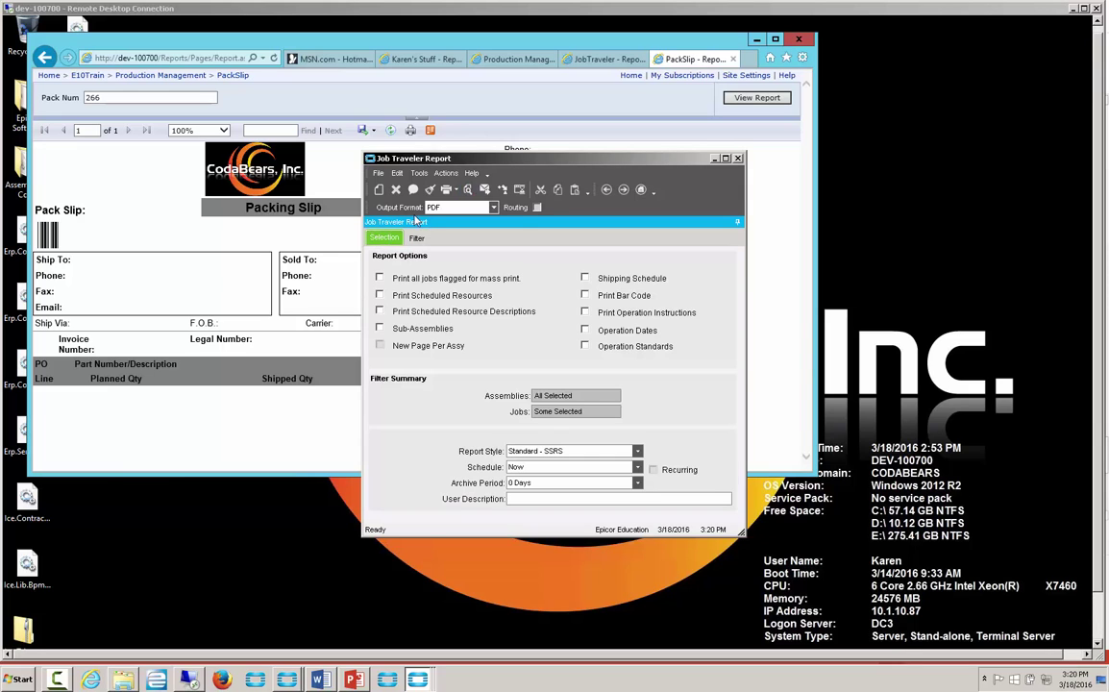
pyautogui.click(468, 190)
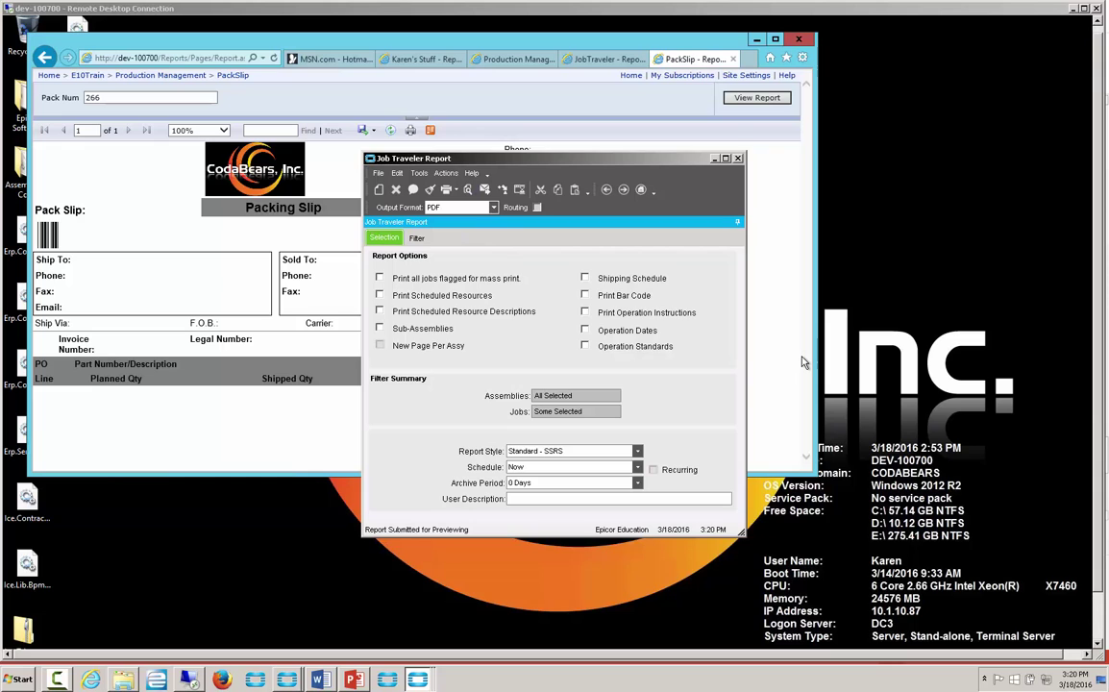
# Load the JobTrav report in Report Style Maintenance and examine the report location of its Standard - SSRS style
pyautogui.click(419, 680)
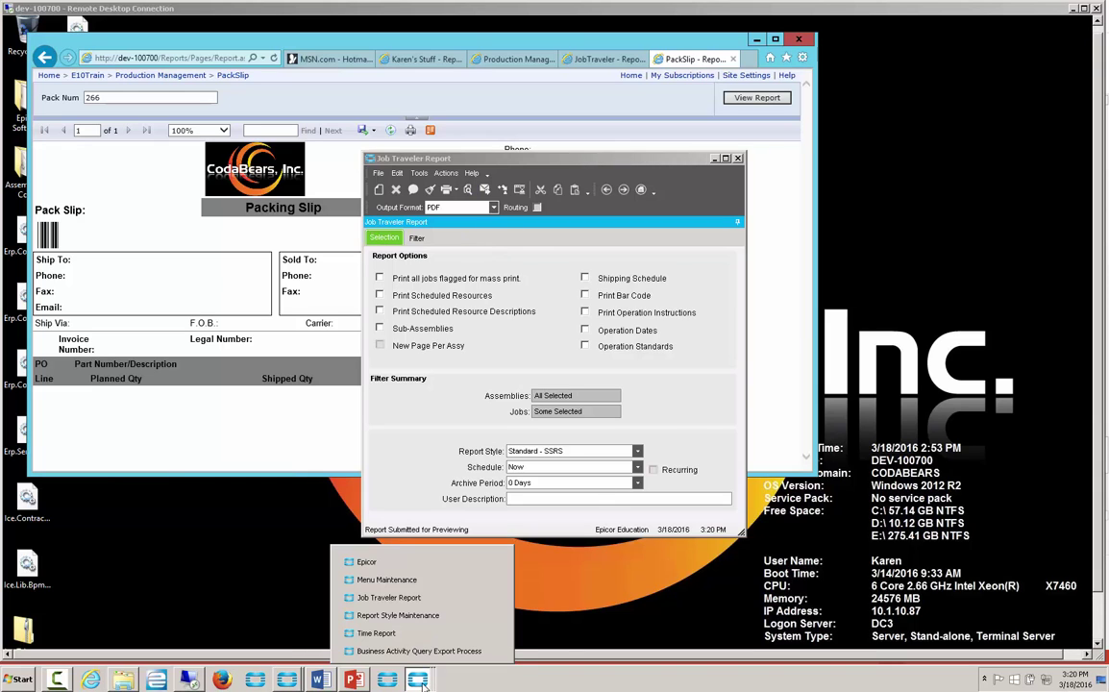
pyautogui.click(396, 615)
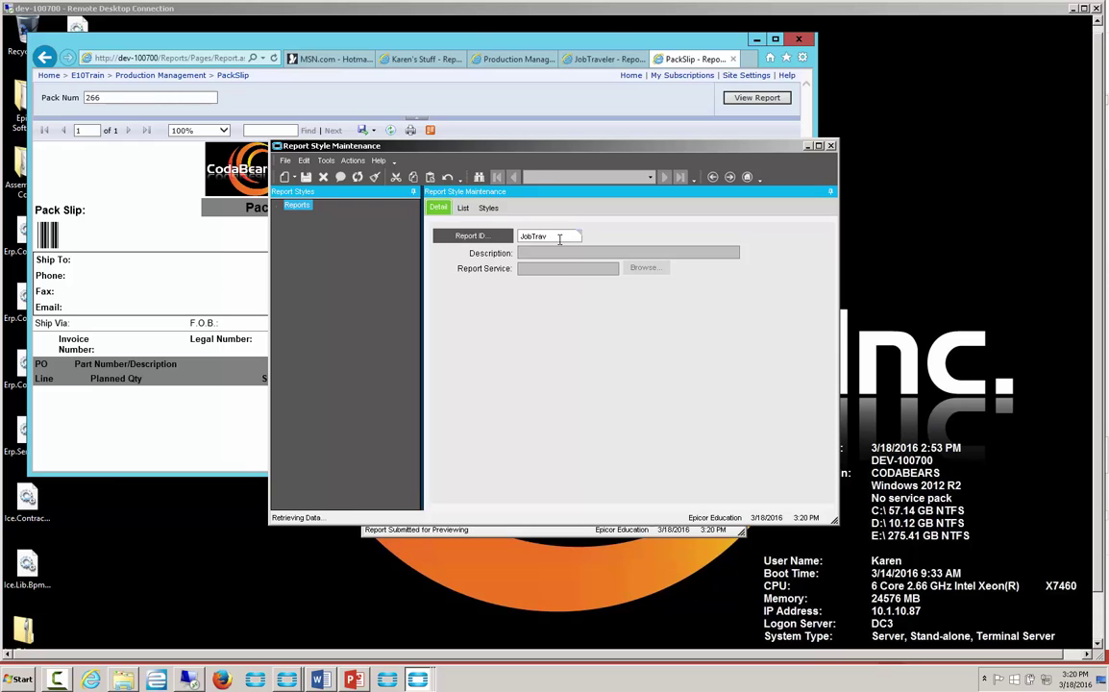
pyautogui.press('Tab')
pyautogui.click(290, 217)
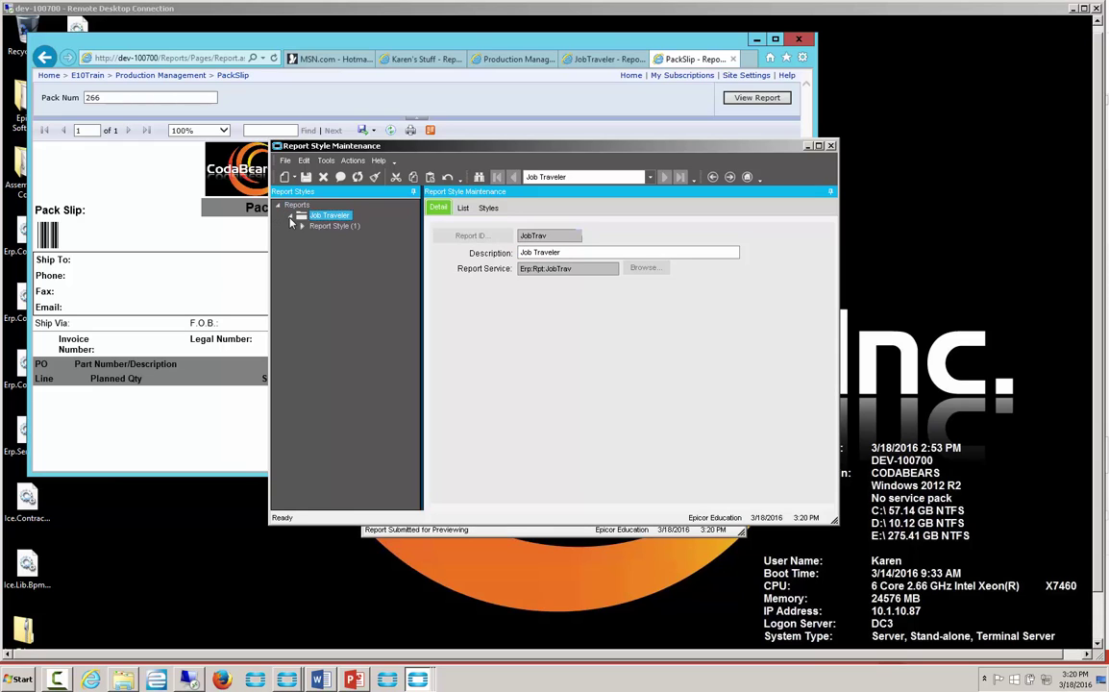
pyautogui.click(302, 226)
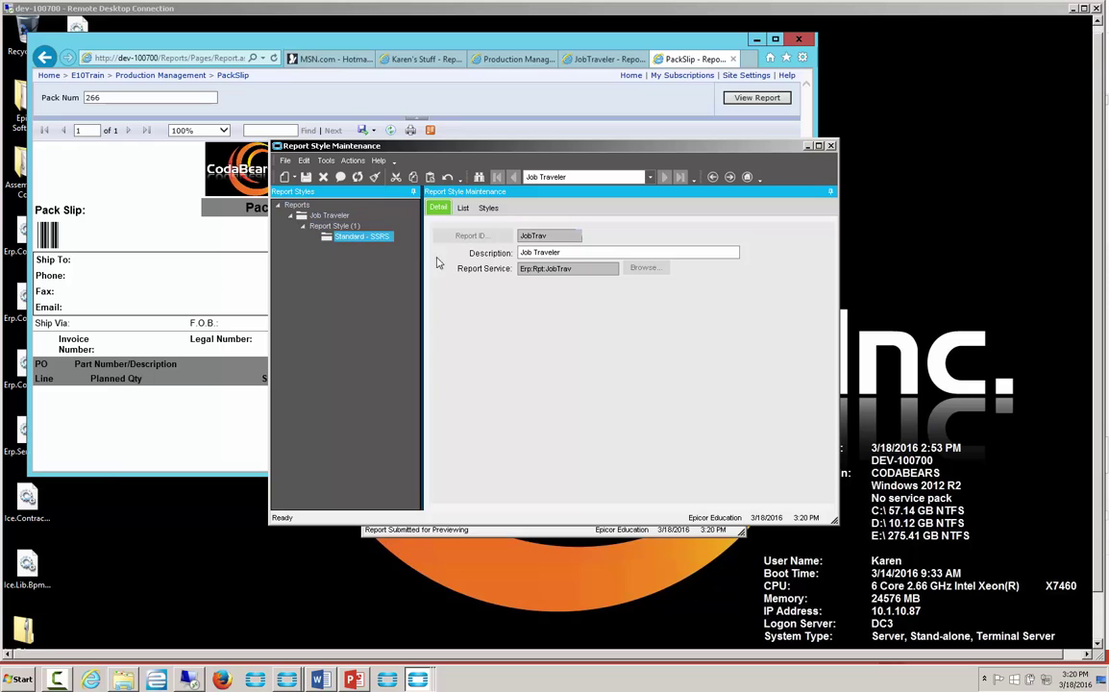
pyautogui.click(489, 209)
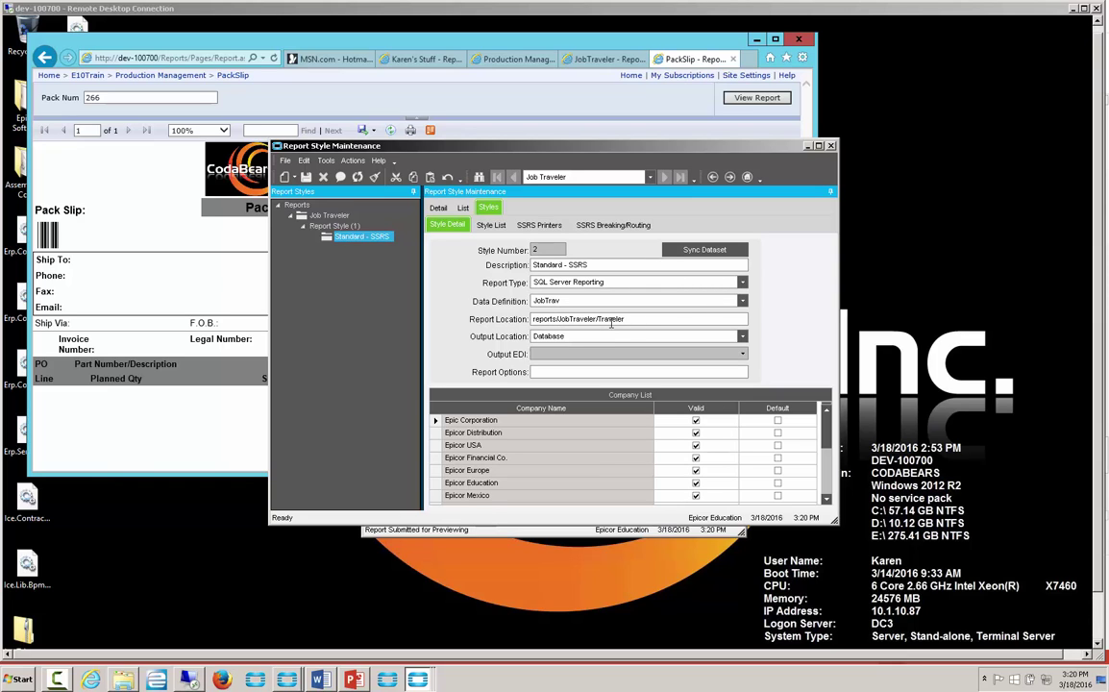
# Open the Traveler report from the JobTraveler folder in the browser and close the Job Traveler PDF preview
pyautogui.click(612, 60)
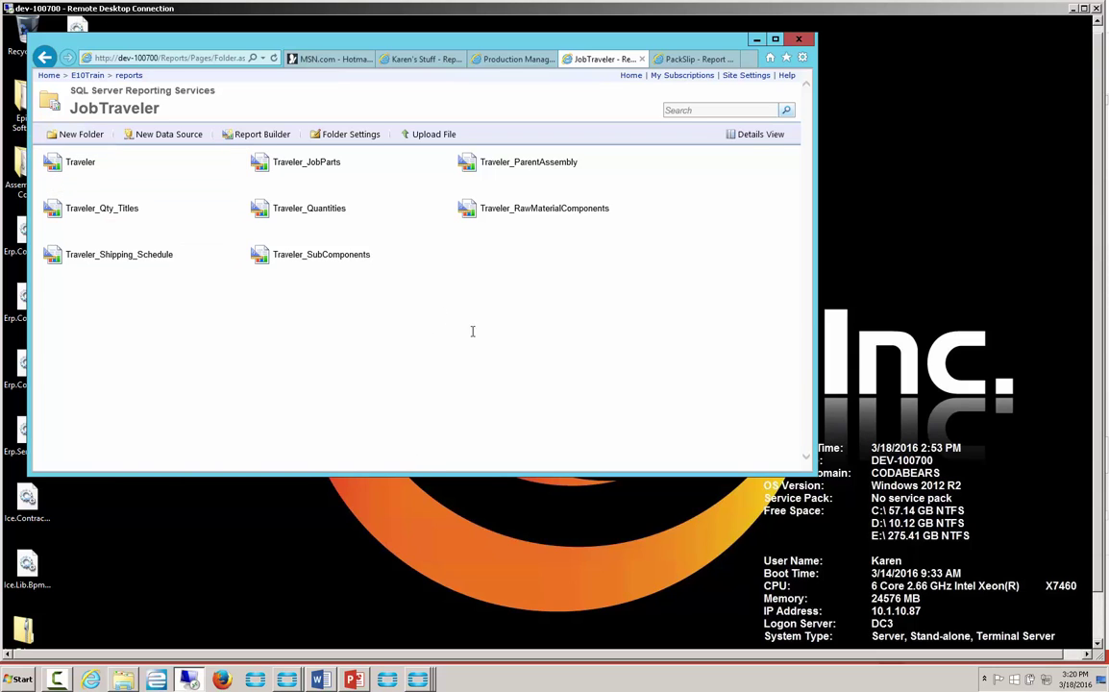
pyautogui.click(82, 166)
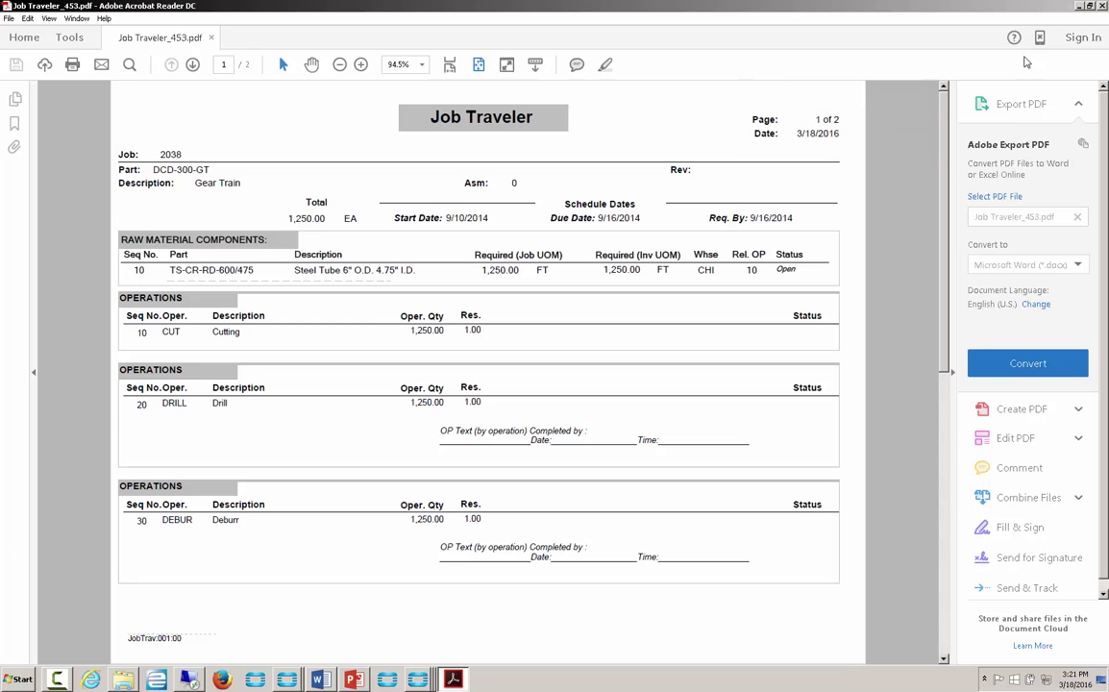
pyautogui.click(1103, 6)
# Open the System Monitor and inspect the Job Traveler report's file name and SSRS render format
pyautogui.click(985, 680)
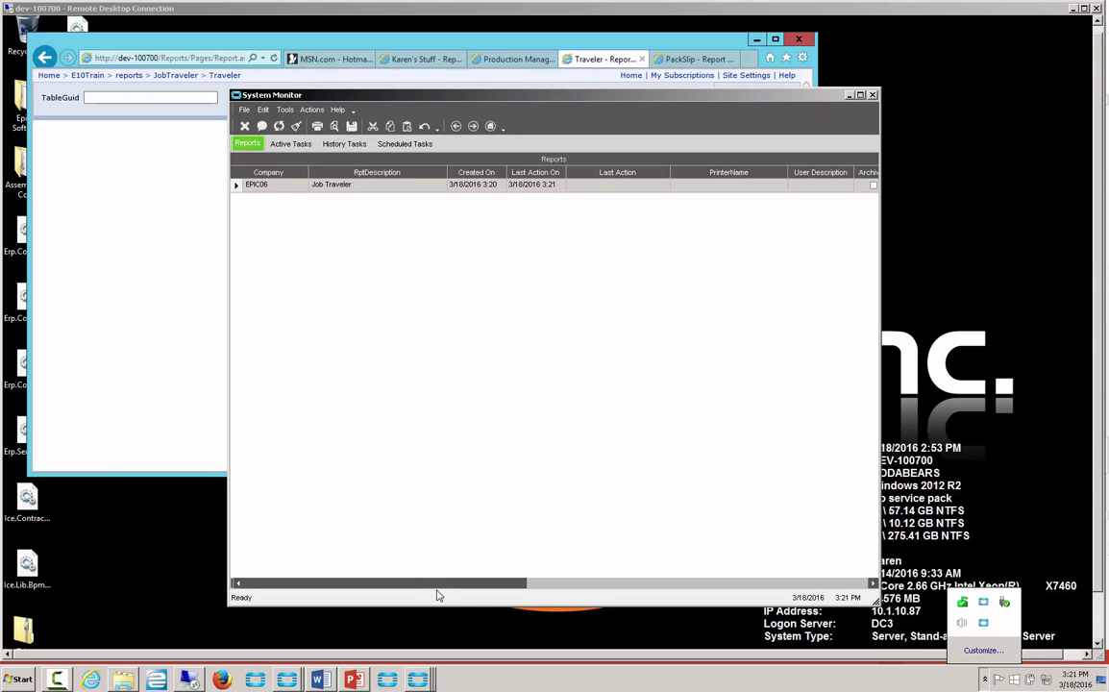
pyautogui.moveTo(451, 584); pyautogui.dragTo(797, 588)
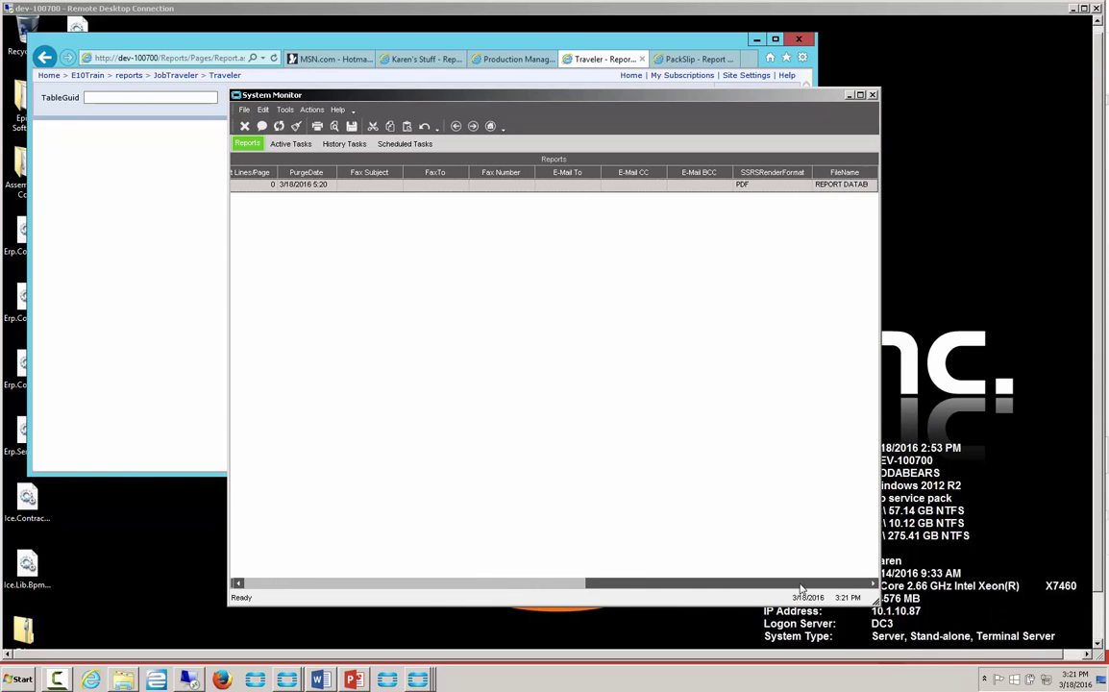
pyautogui.click(820, 187)
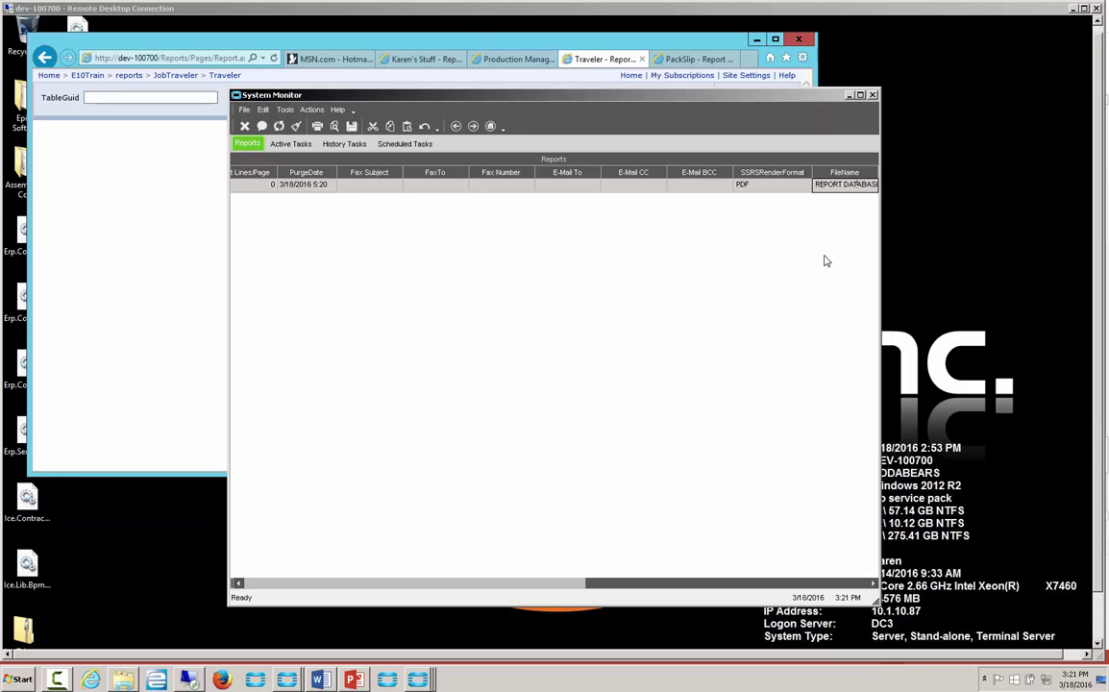
pyautogui.press('End')
pyautogui.click(796, 186)
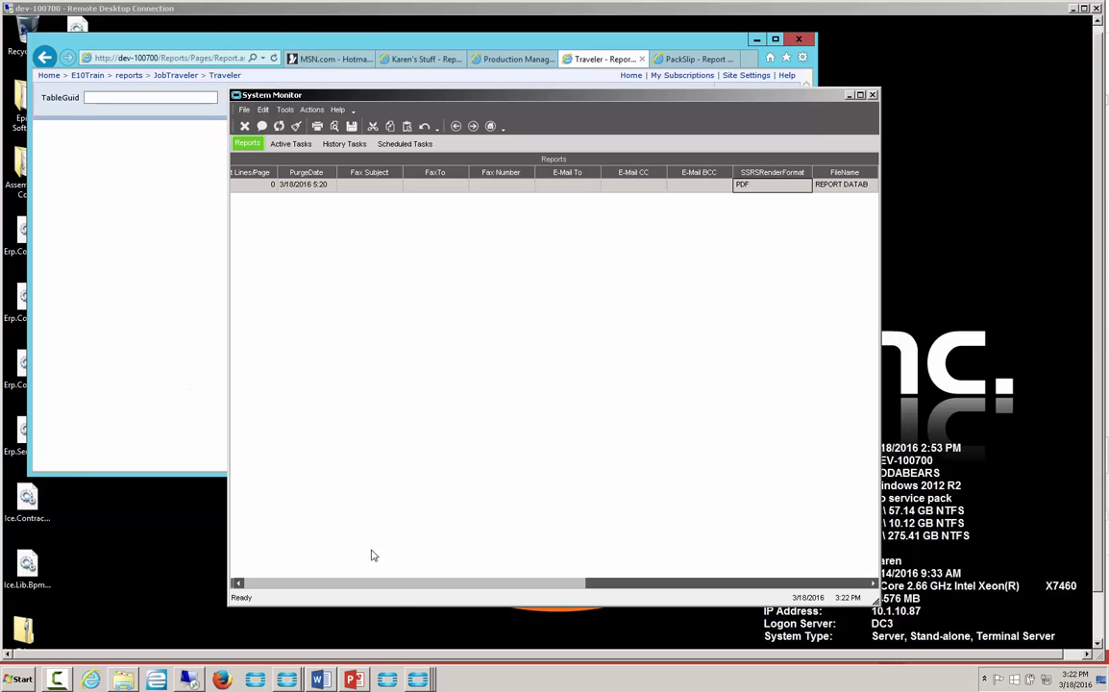
# Bring up the Time Report window and set its From Date to 01/01/2016
pyautogui.click(417, 680)
pyautogui.click(395, 639)
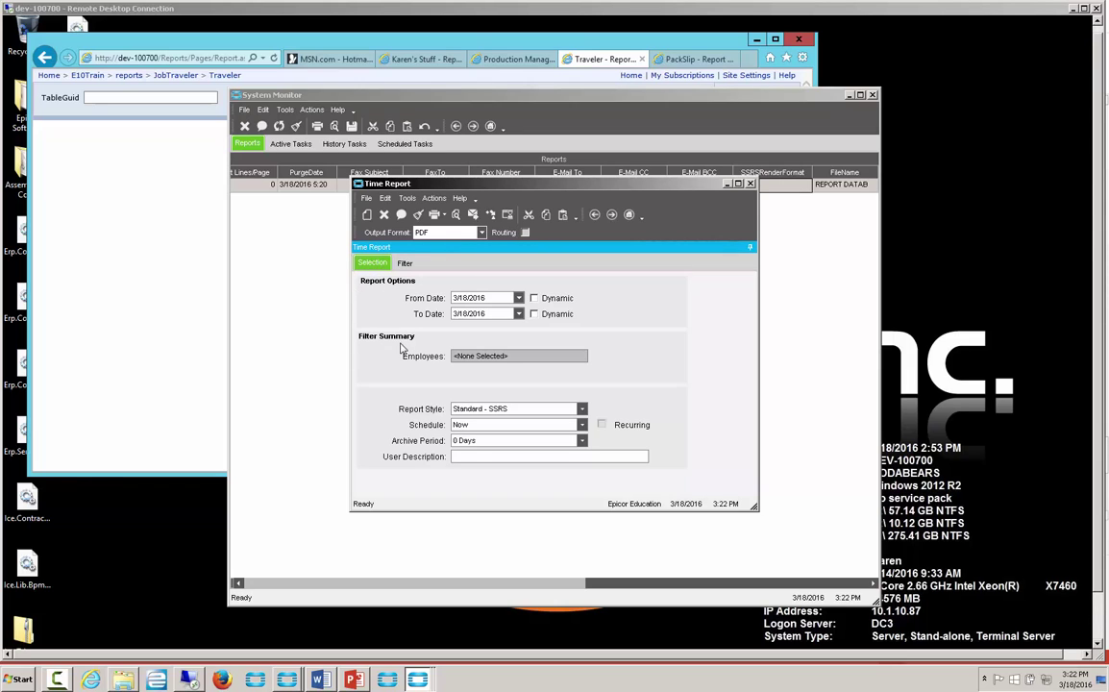
pyautogui.click(519, 299)
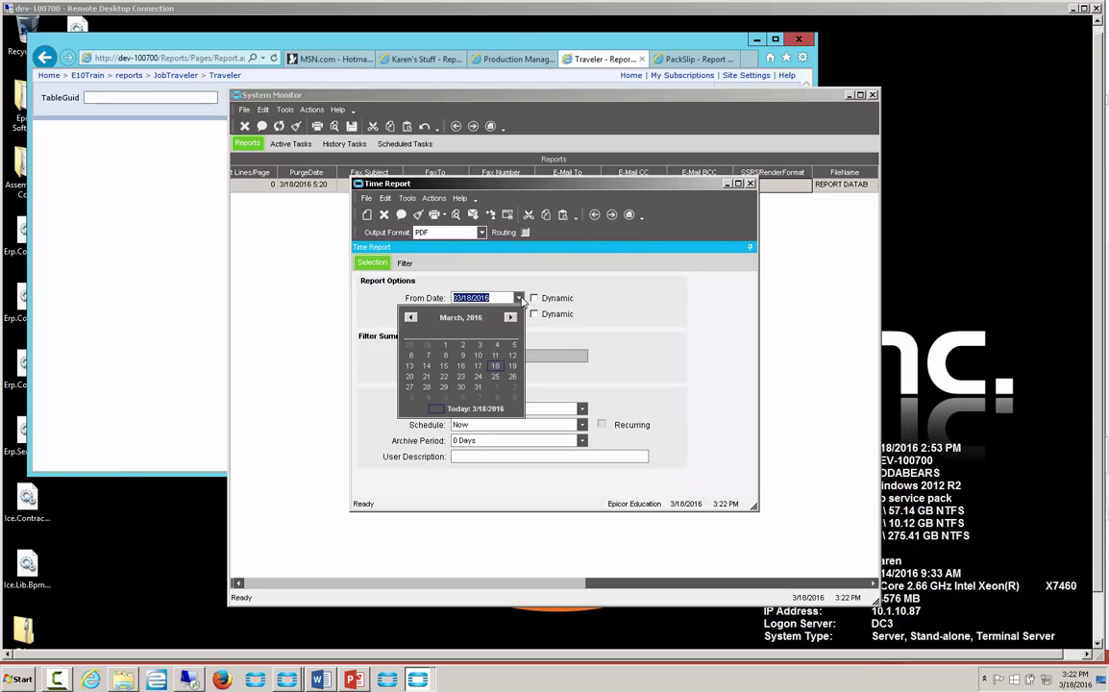
pyautogui.click(411, 319)
pyautogui.click(411, 319)
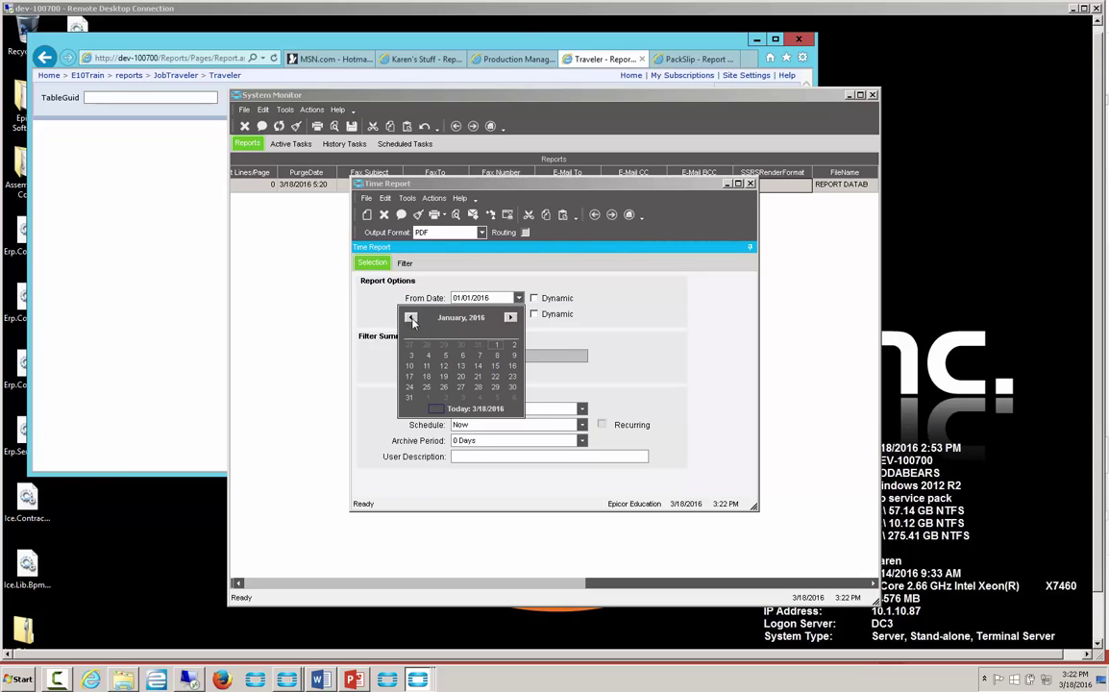
pyautogui.click(495, 346)
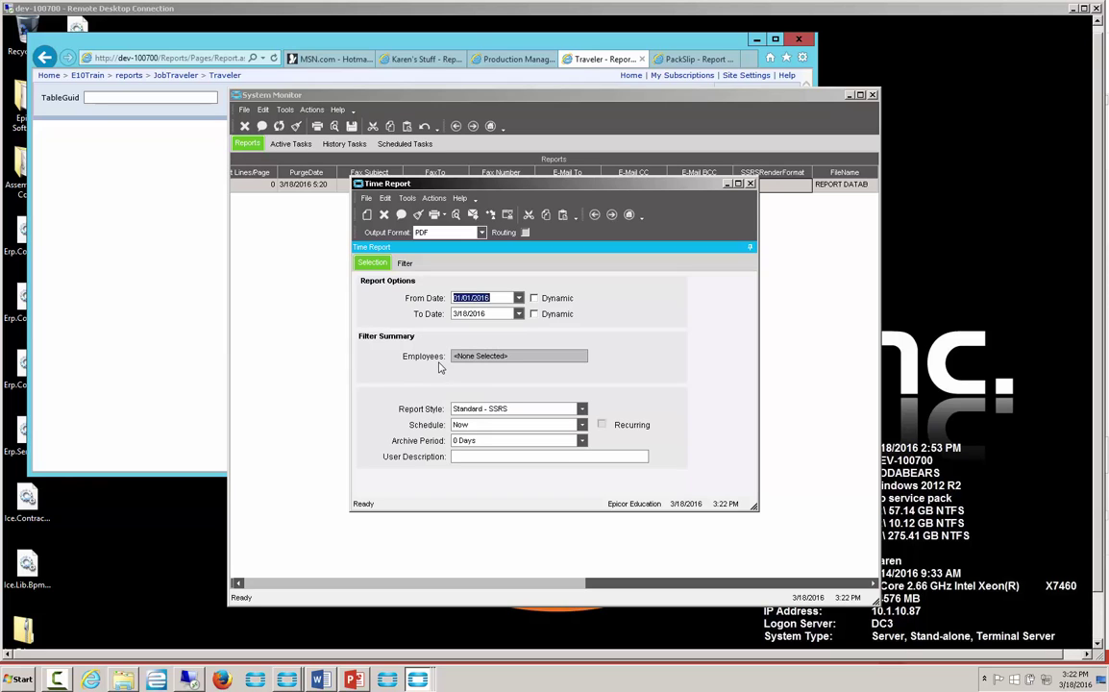
# Search for employees in the Time Report filter and add all of them to the employee list
pyautogui.click(405, 263)
pyautogui.click(389, 284)
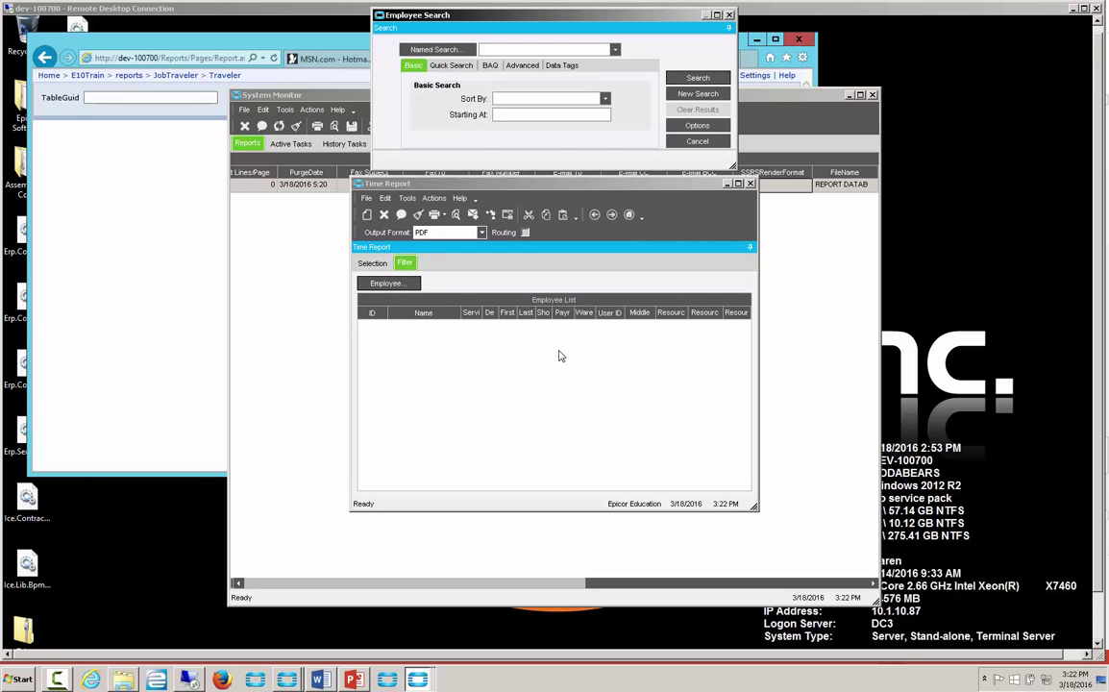
pyautogui.click(692, 79)
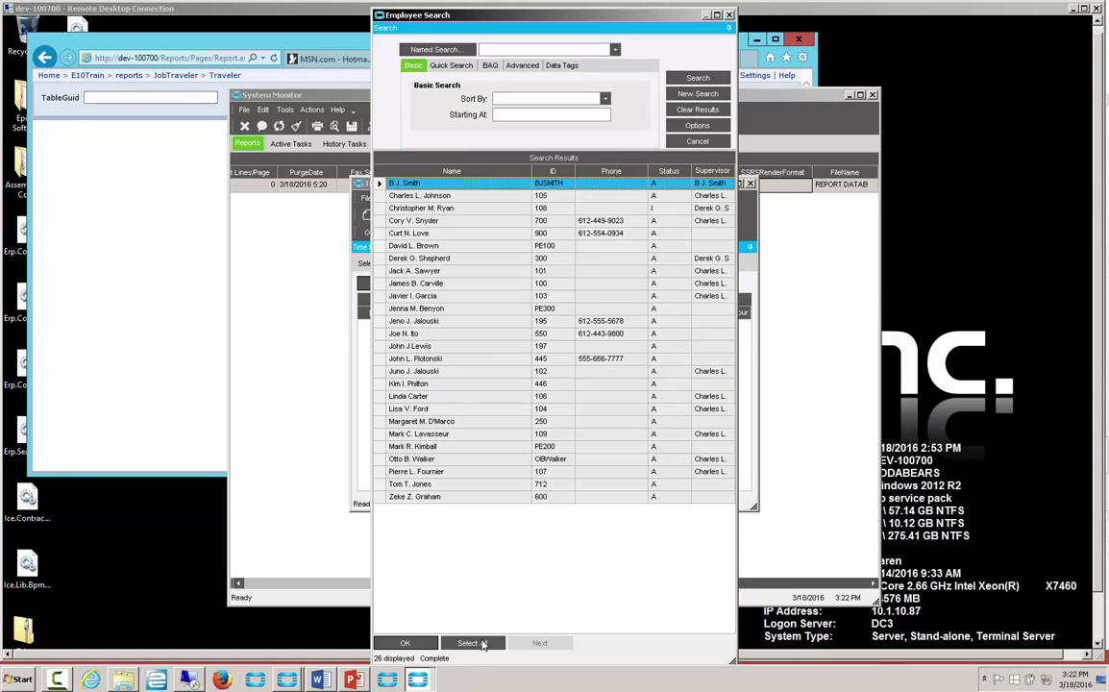
pyautogui.click(472, 643)
pyautogui.click(423, 645)
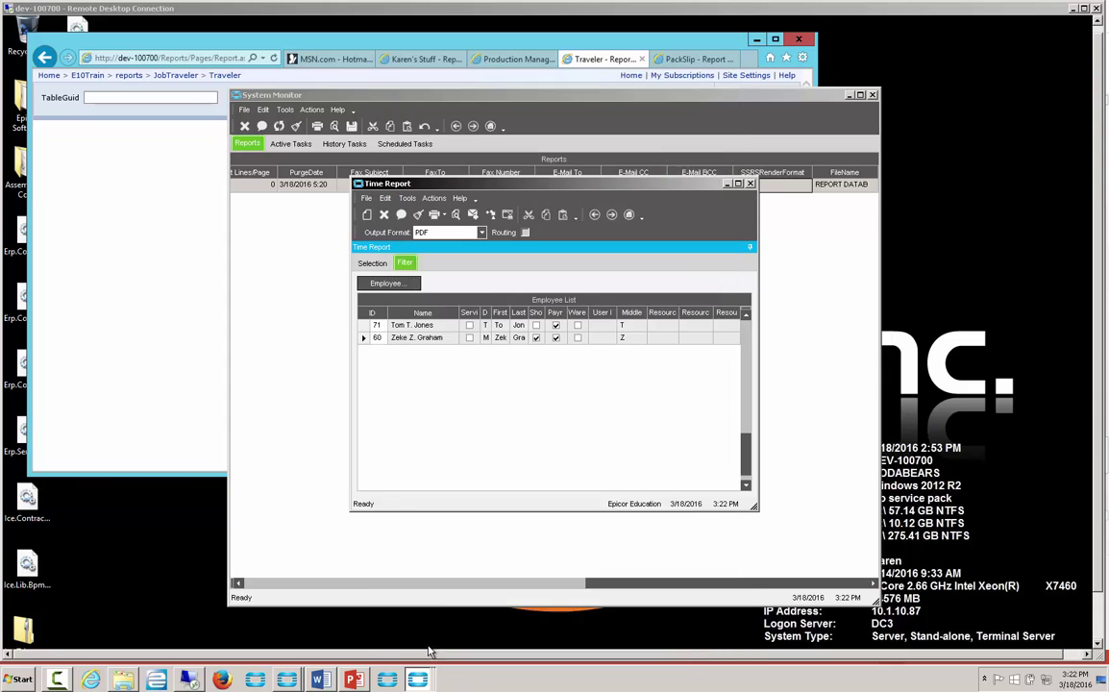
# Preview the Time Report as PDF with the Standard - SSRS style, and close the preview and report window
pyautogui.click(374, 264)
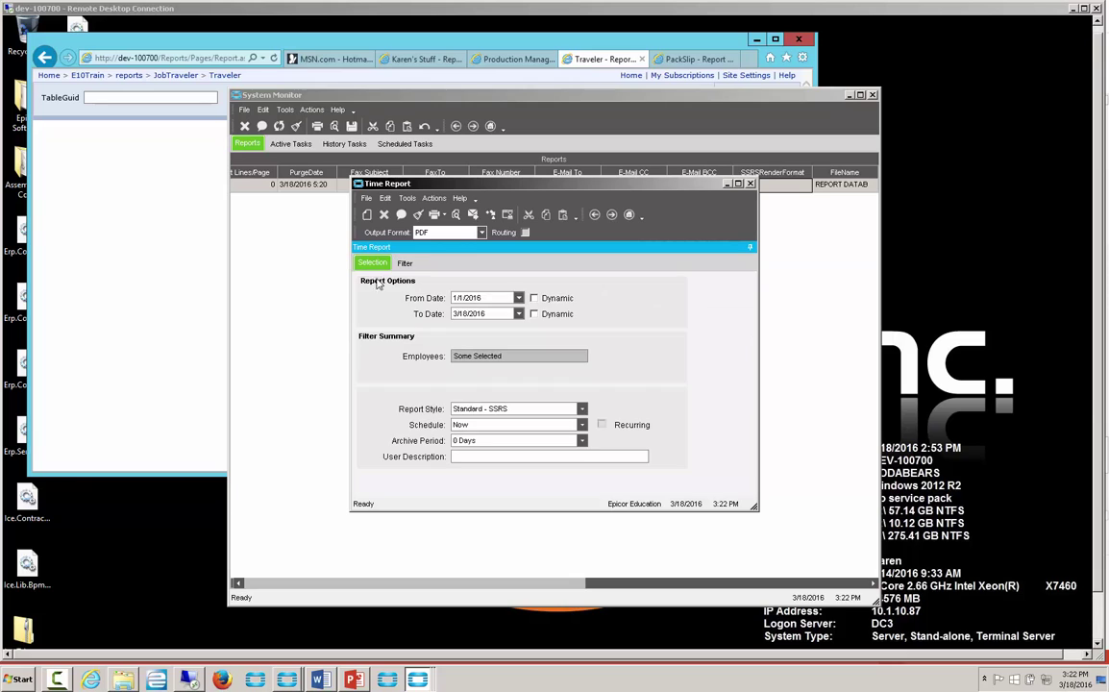
pyautogui.click(583, 409)
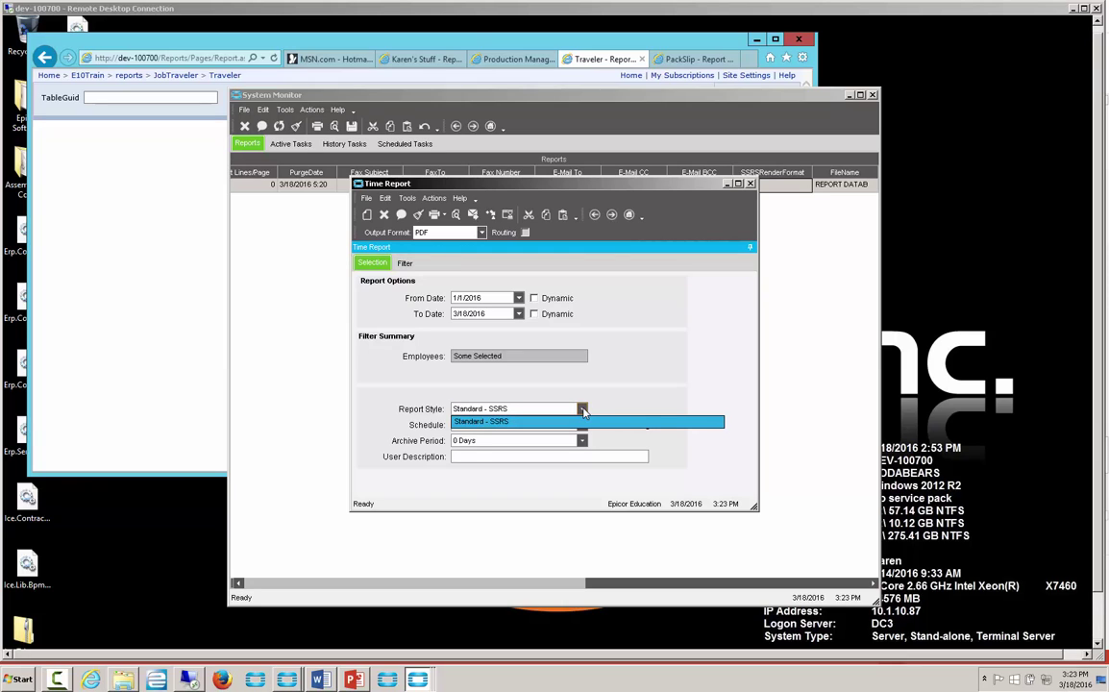
pyautogui.click(582, 409)
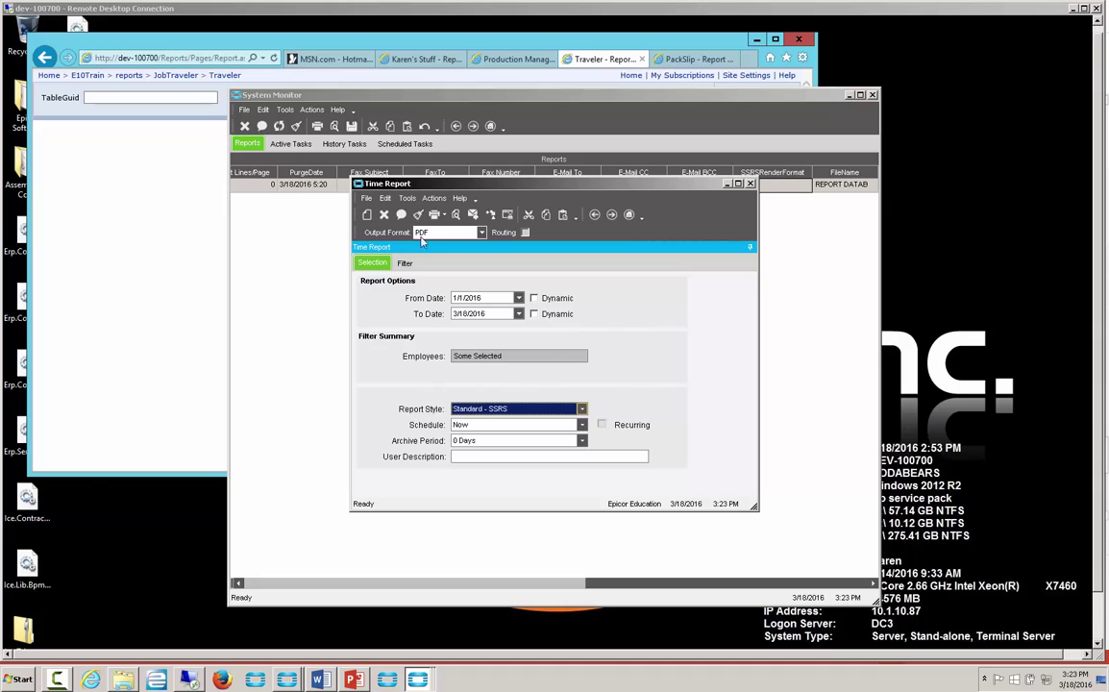
pyautogui.click(456, 215)
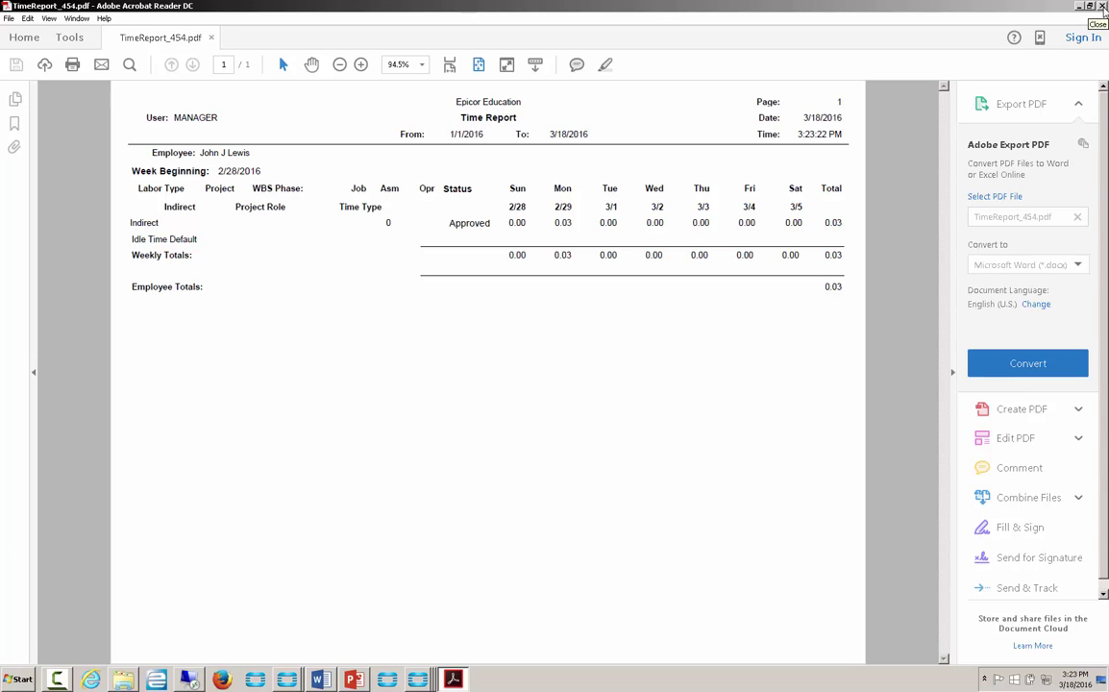
pyautogui.click(1103, 6)
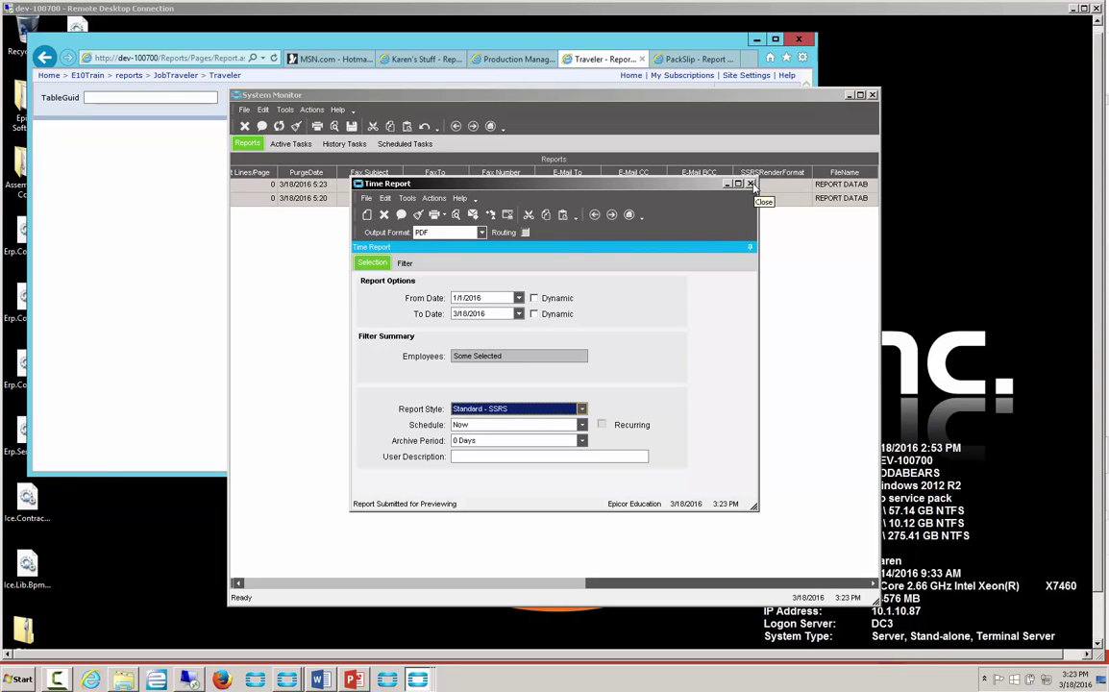
pyautogui.click(750, 184)
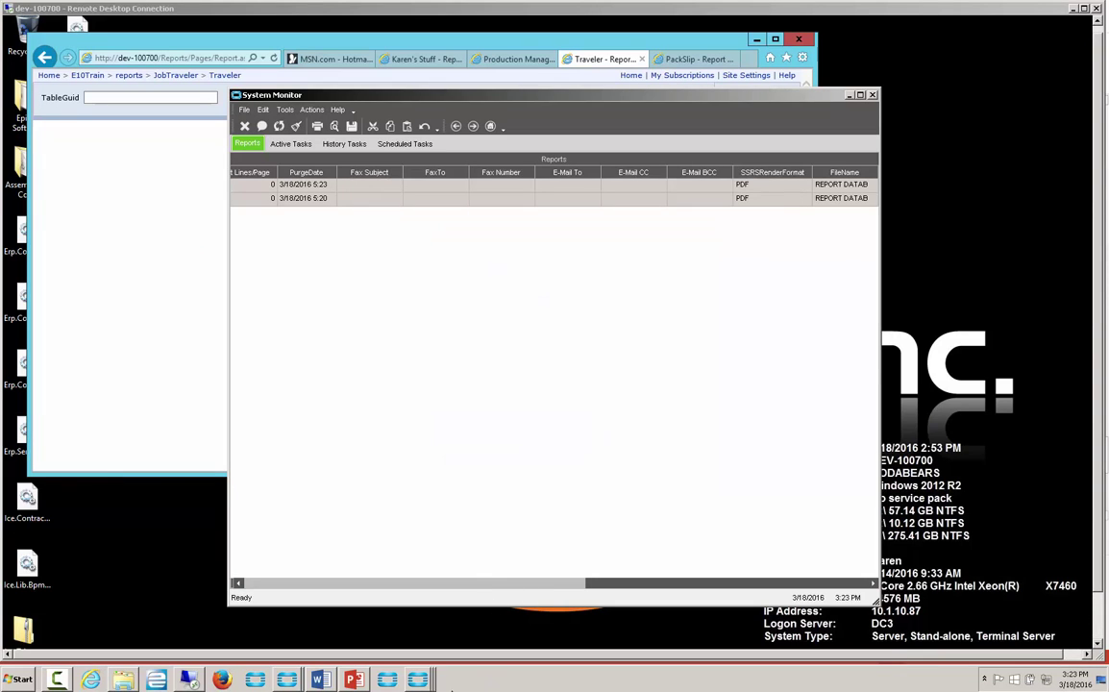
# Bring up the Epicor home page and examine the tile group choices for adding a new tile
pyautogui.click(418, 680)
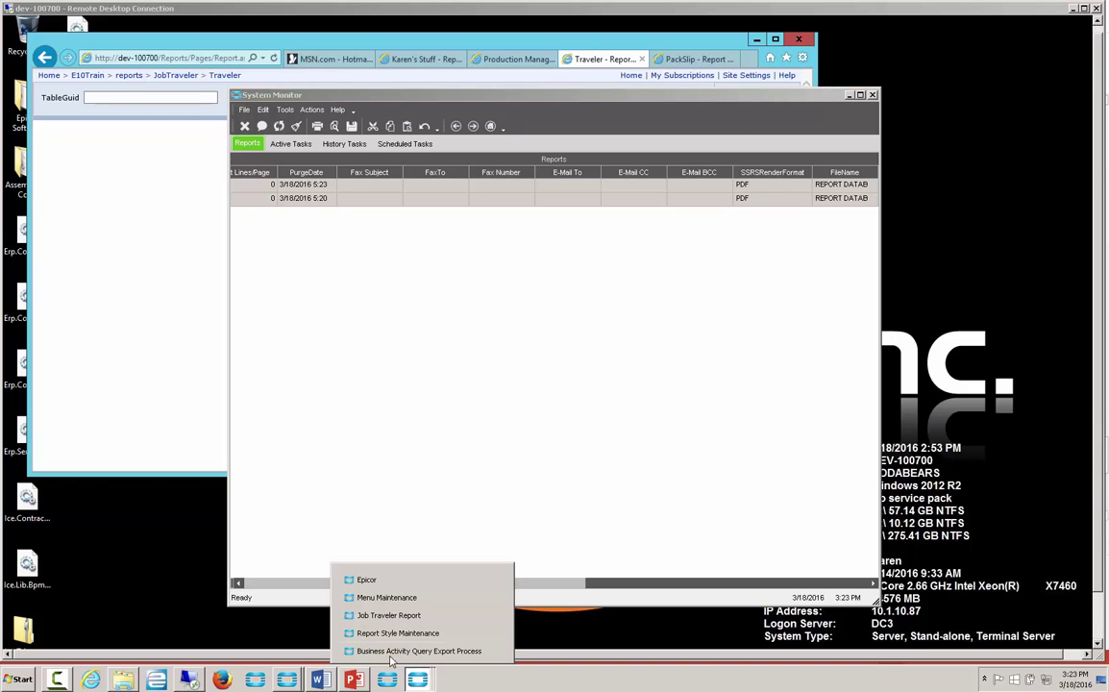
pyautogui.click(366, 581)
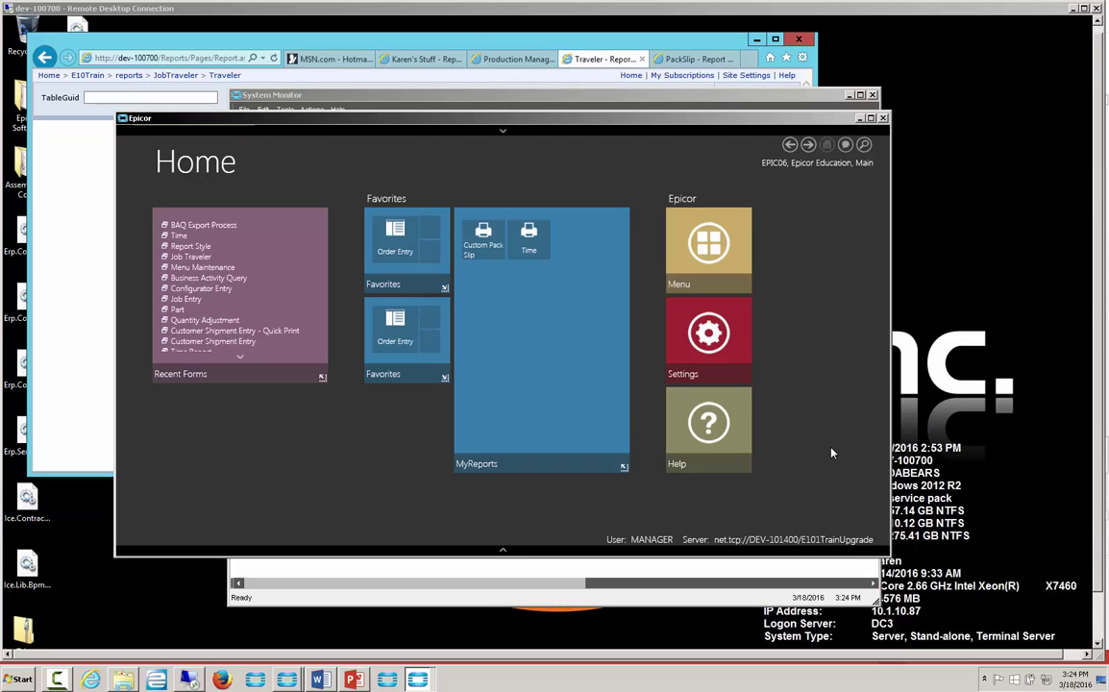
pyautogui.click(503, 555)
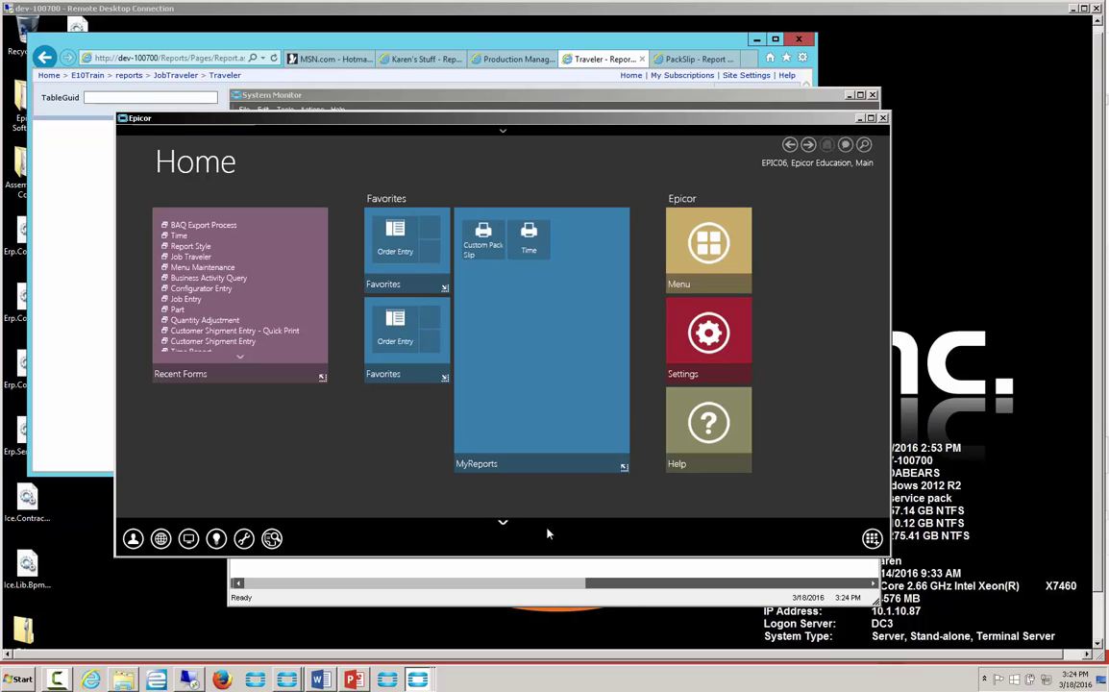
pyautogui.click(871, 539)
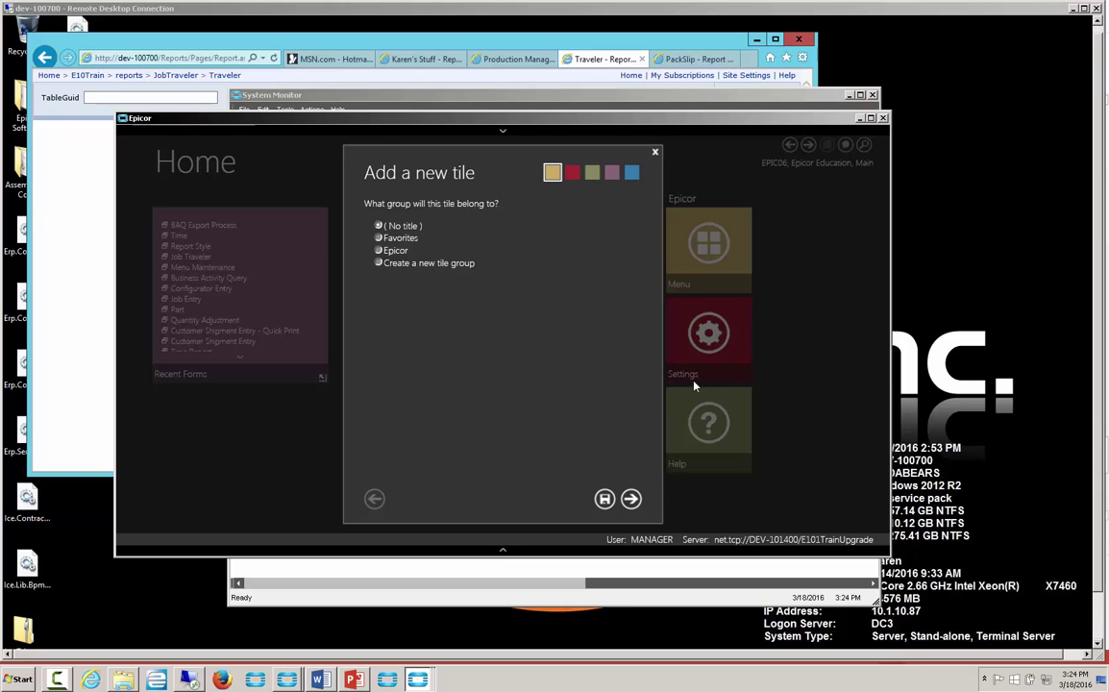
pyautogui.click(655, 155)
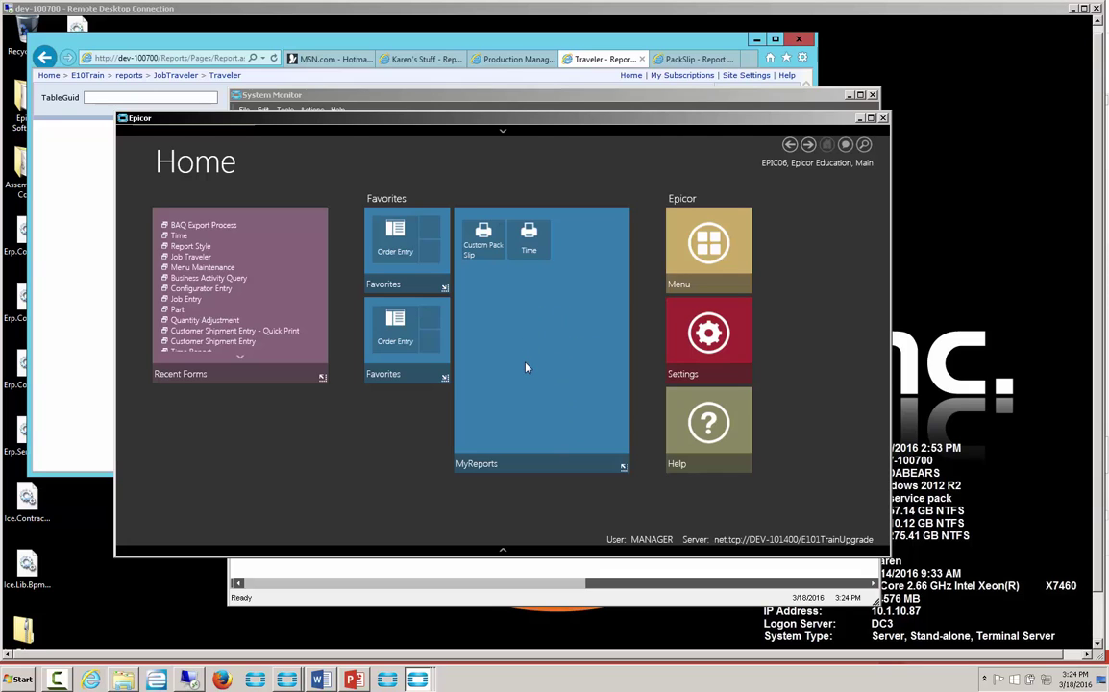
# Browse the Epicor menu to the reports under Material Management > Shipping / Receiving
pyautogui.click(697, 285)
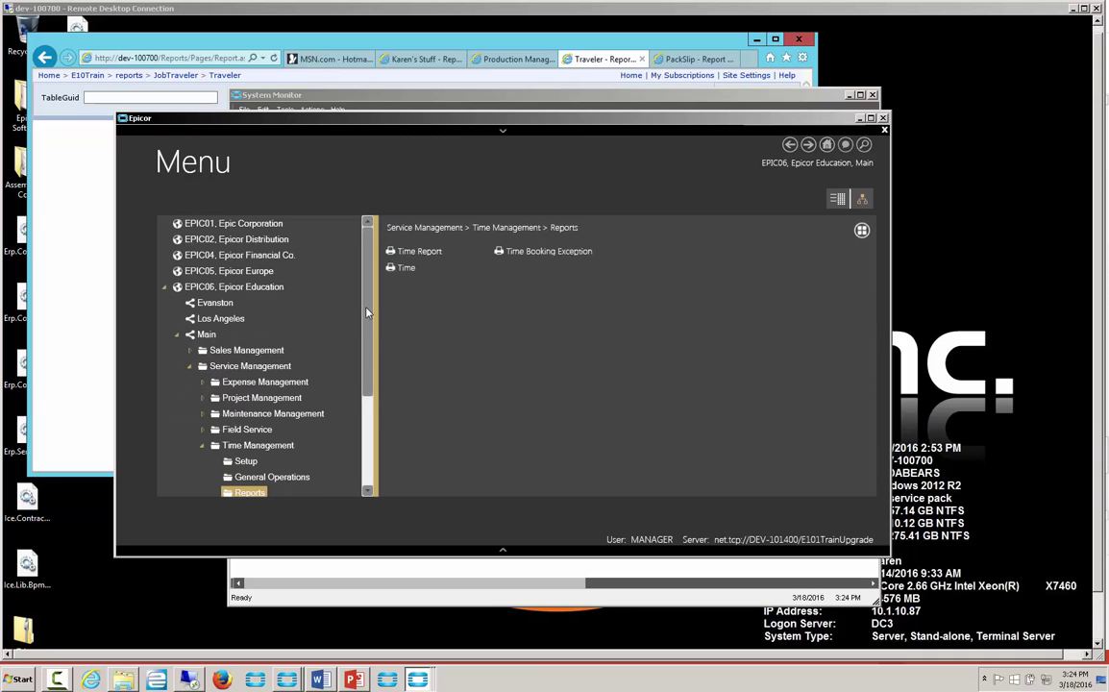
pyautogui.scroll(-3, 372, 365)
pyautogui.scroll(-2, 372, 377)
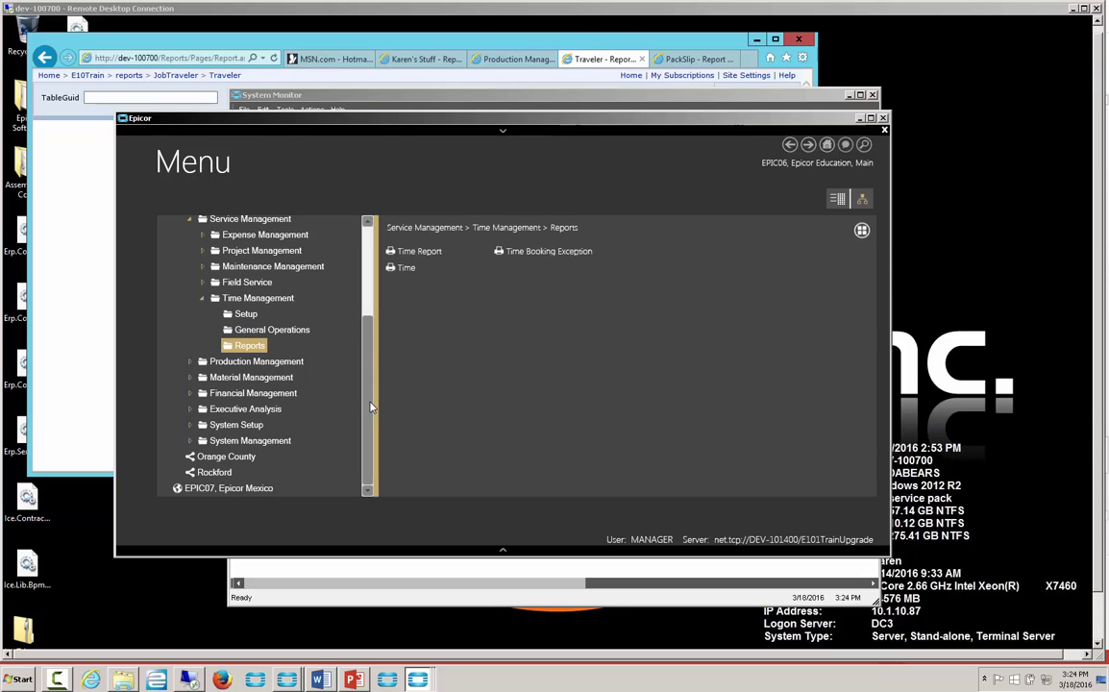
pyautogui.click(189, 377)
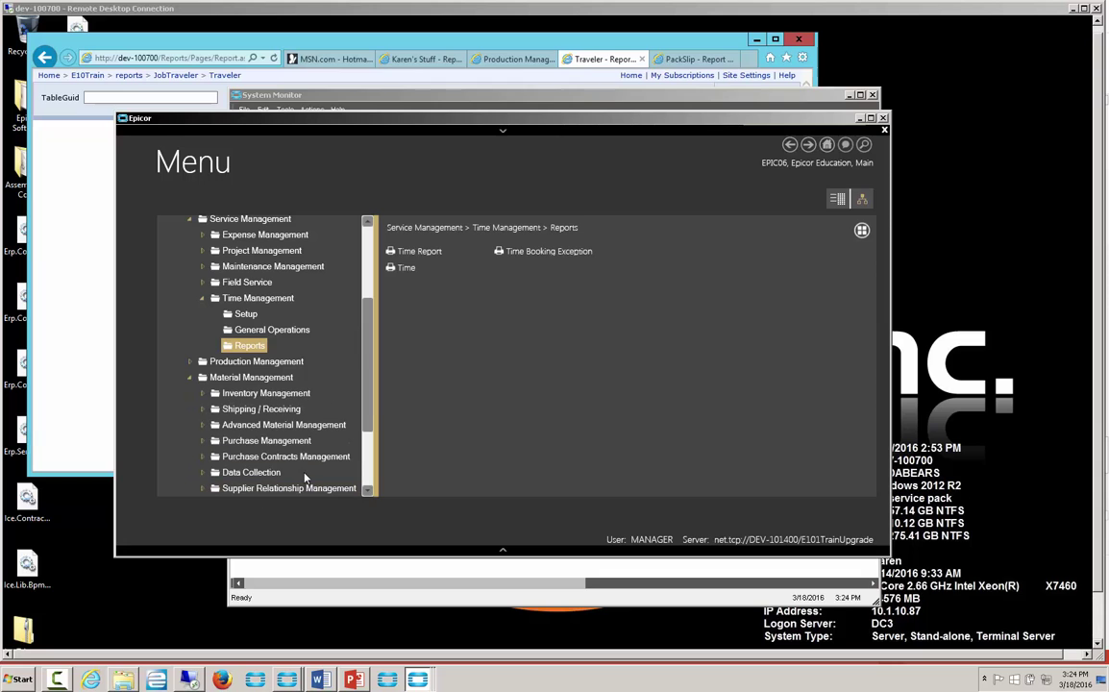
pyautogui.click(202, 409)
pyautogui.click(242, 456)
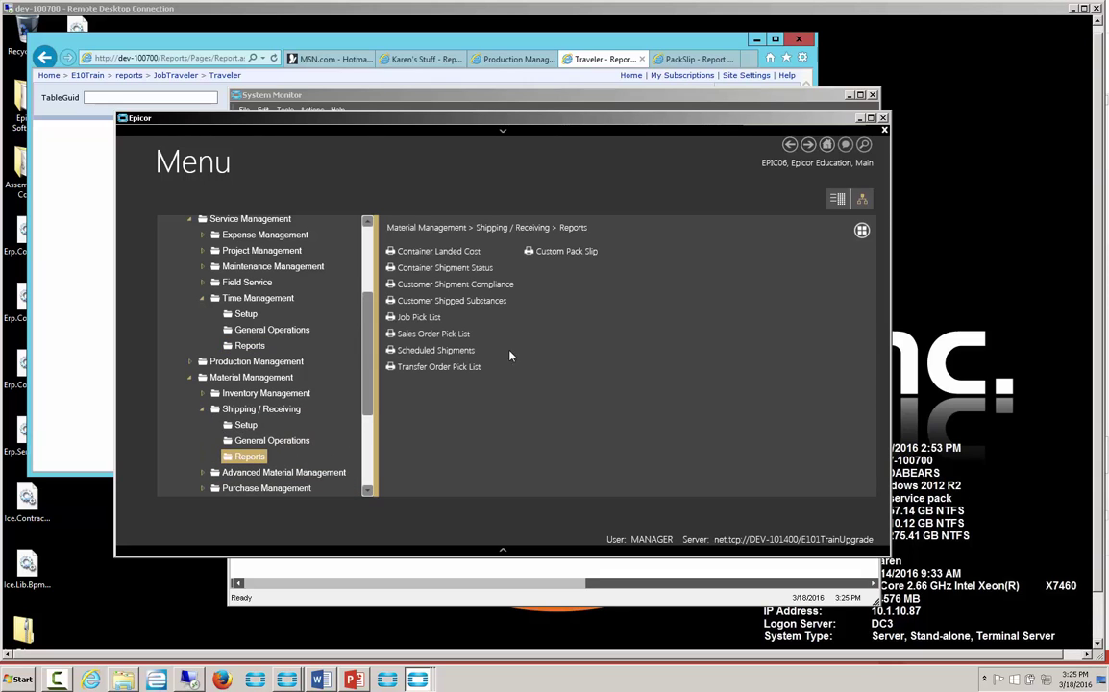
# Add Scheduled Shipments to the MyReports favorites tile, always using the current company and site, and return to the home page
pyautogui.rightClick(466, 359)
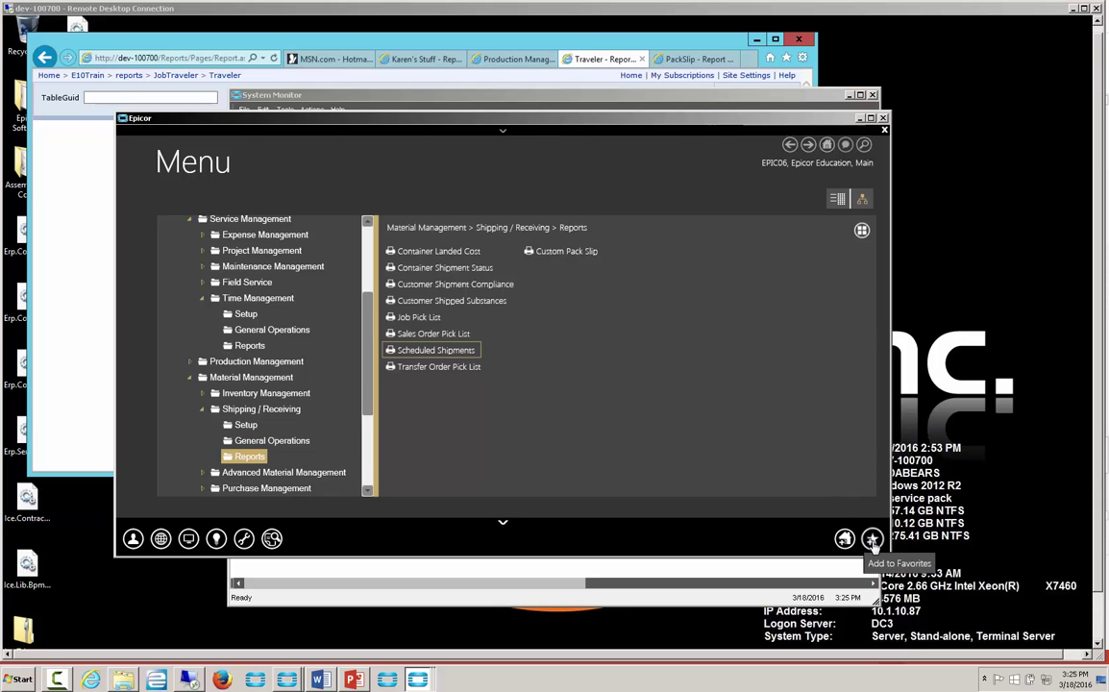
pyautogui.click(872, 539)
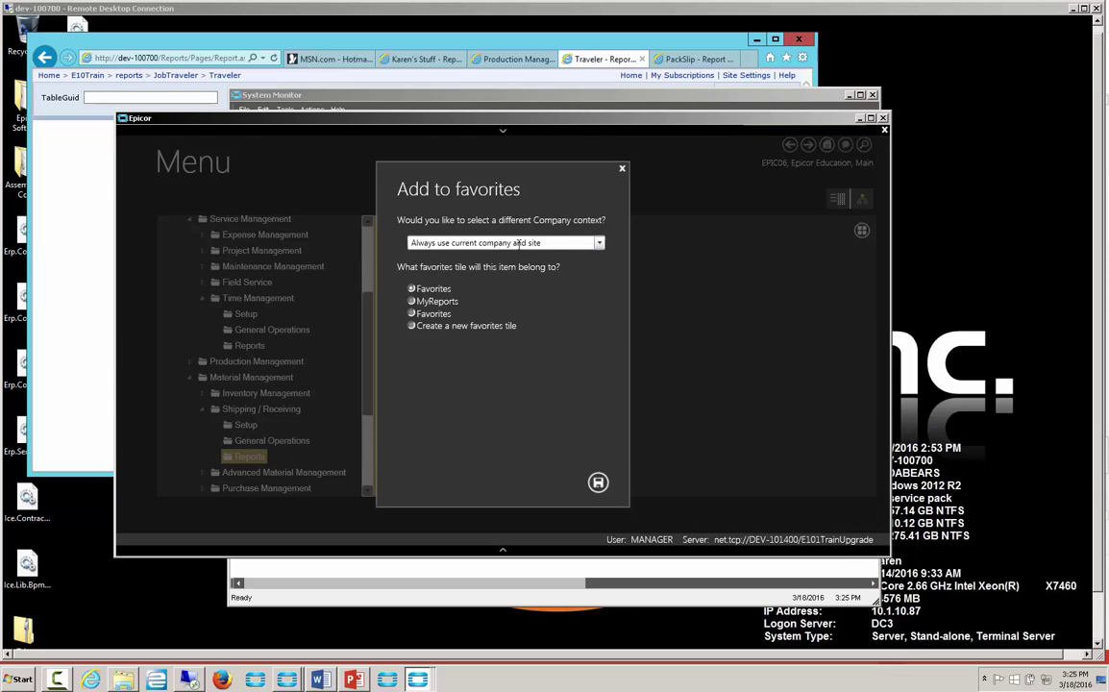
pyautogui.click(600, 245)
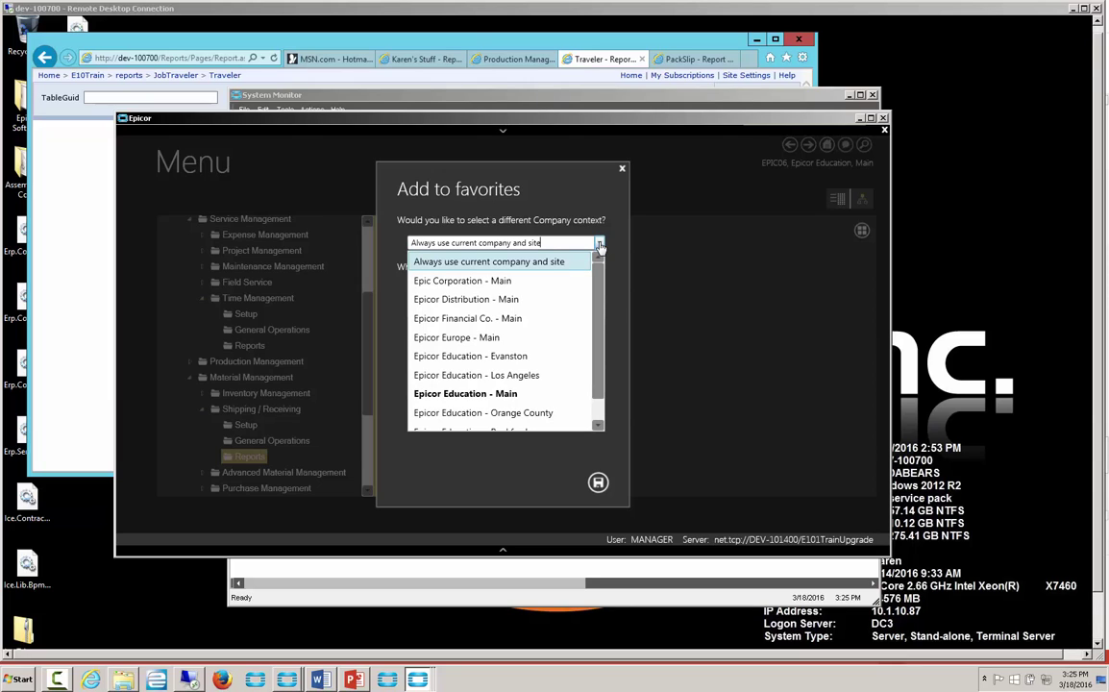
pyautogui.click(567, 261)
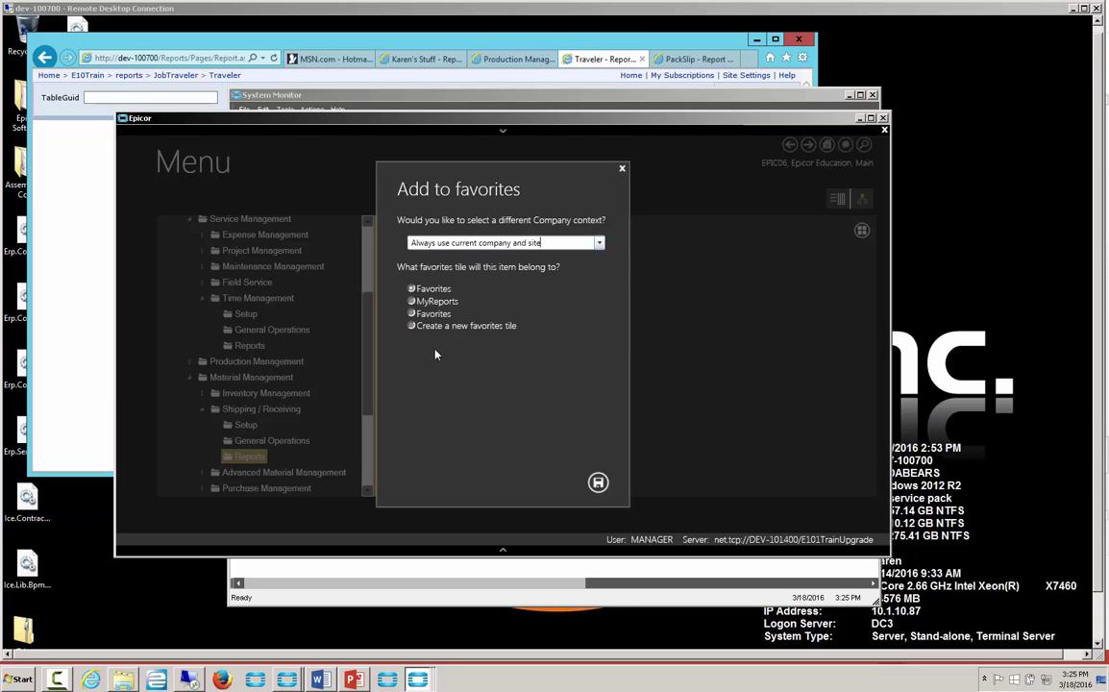
pyautogui.click(423, 301)
pyautogui.click(597, 482)
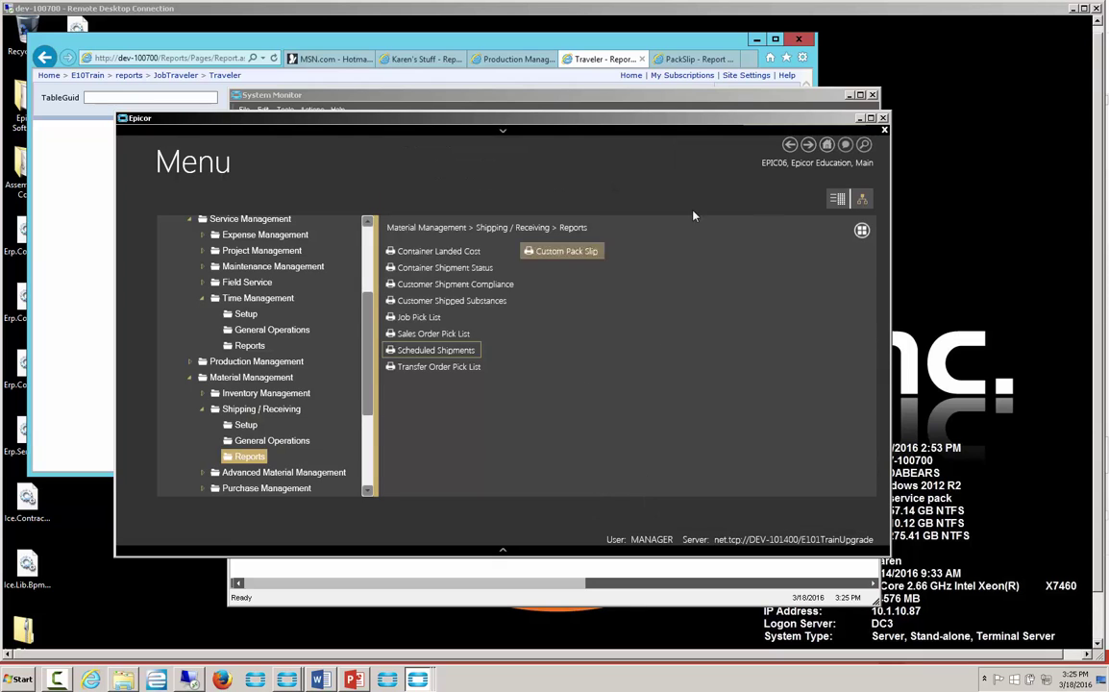
pyautogui.click(827, 144)
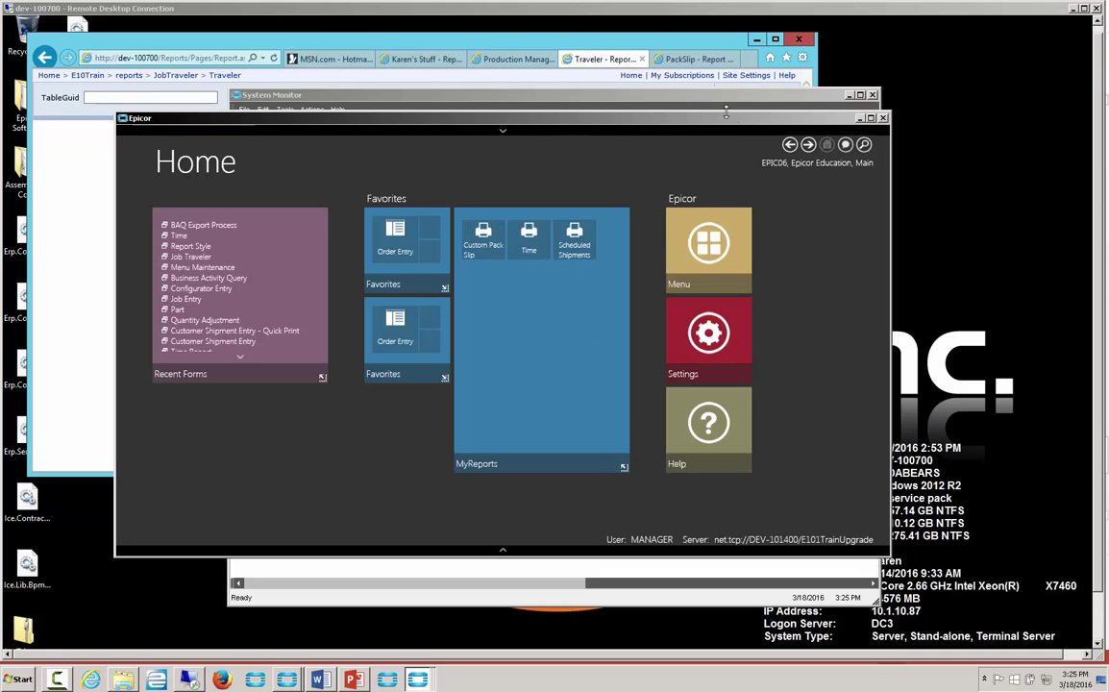
# Switch to the PackSlip report in the browser and save it as a favorite in a new folder named Demo
pyautogui.click(272, 72)
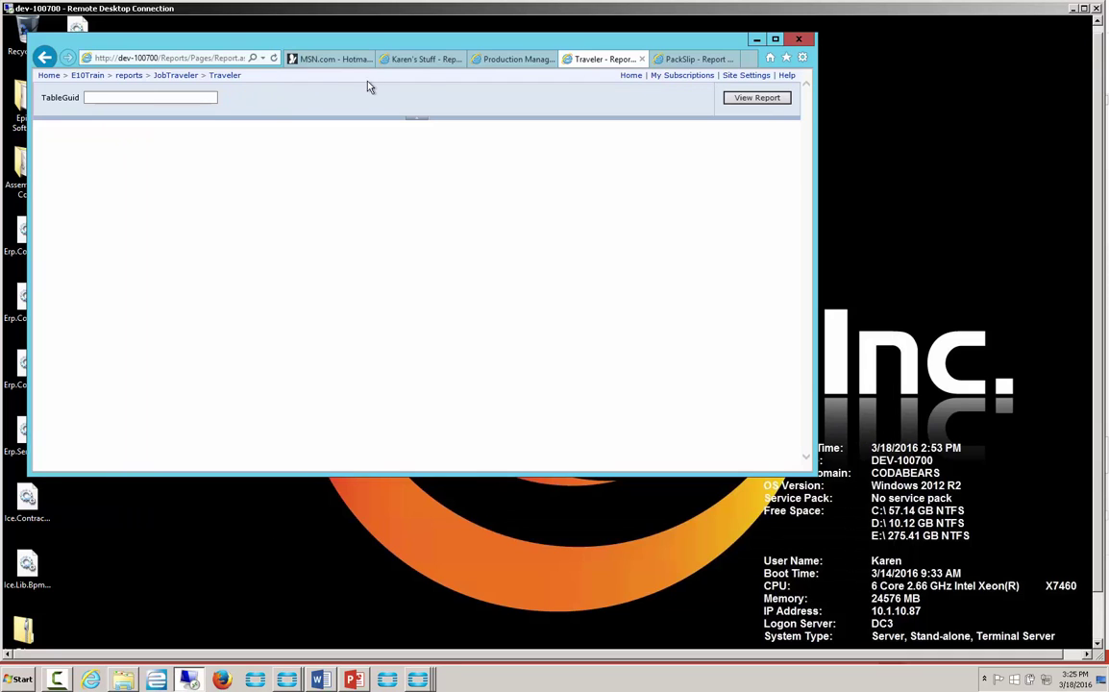
pyautogui.hotkey('ctrl', 'Tab')
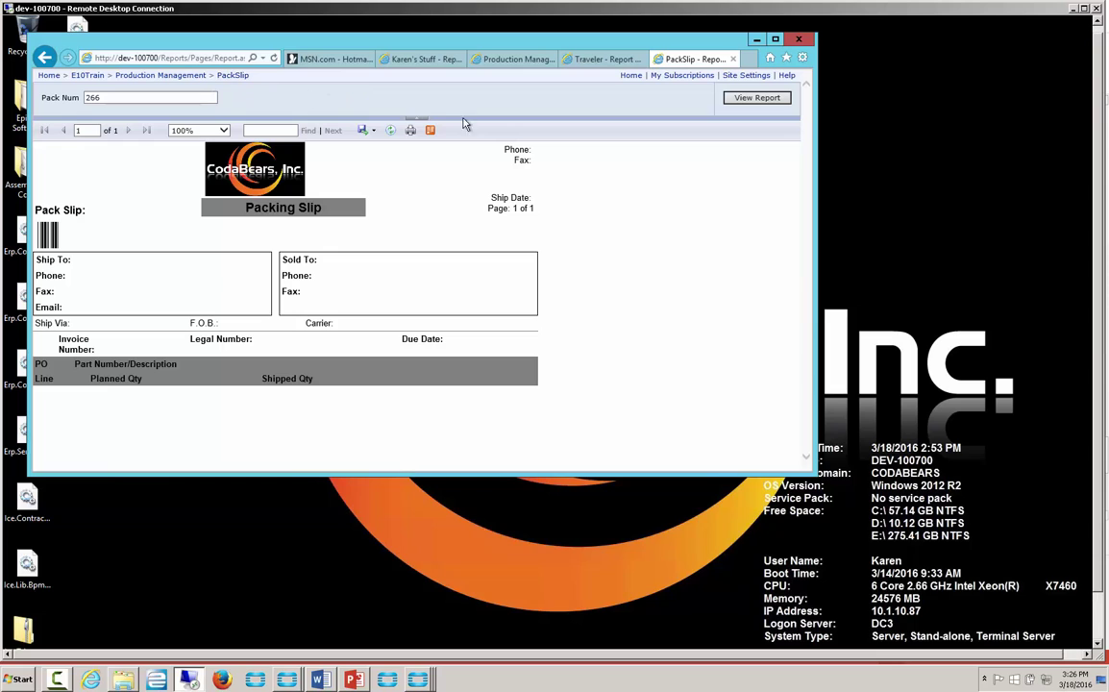
pyautogui.click(788, 60)
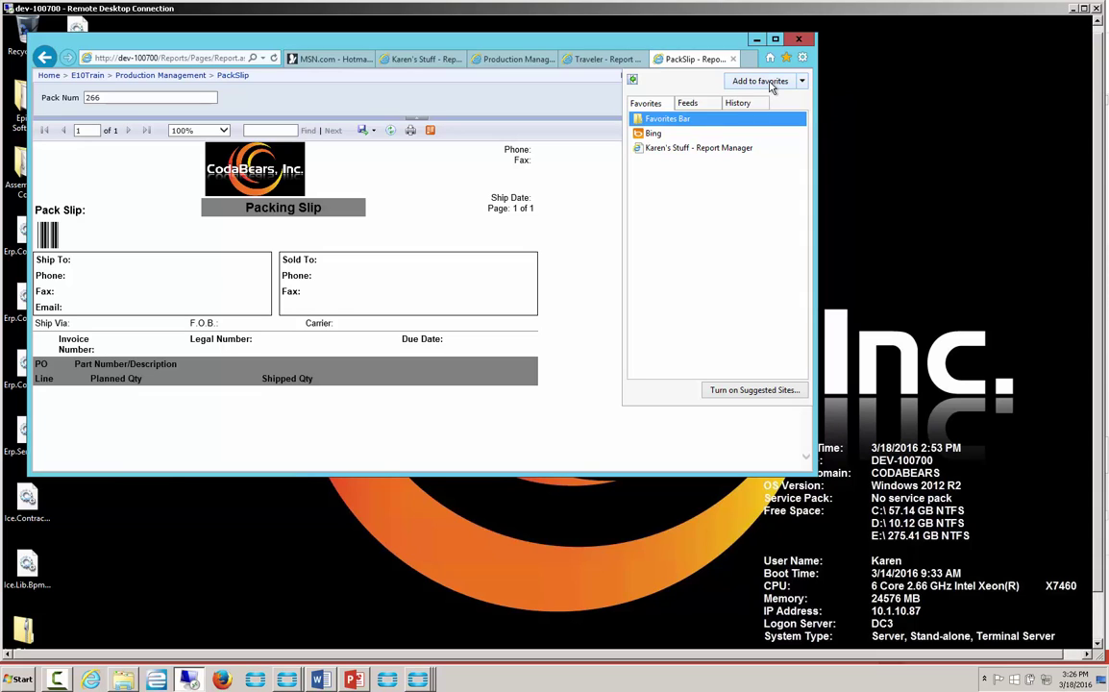
pyautogui.click(760, 82)
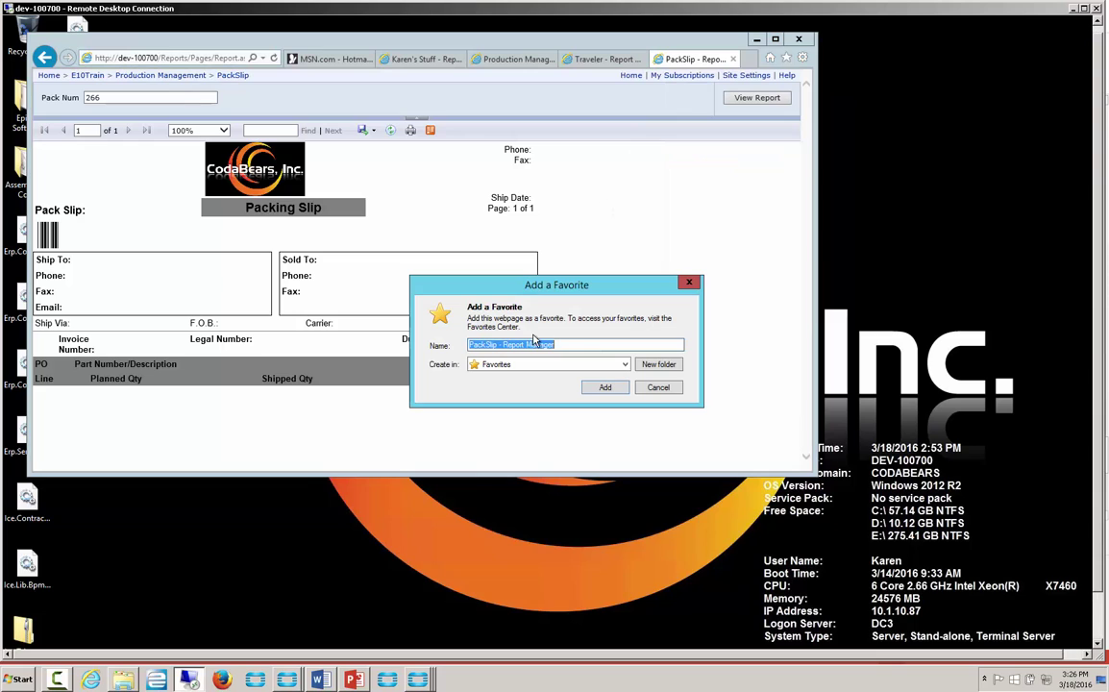
pyautogui.click(659, 366)
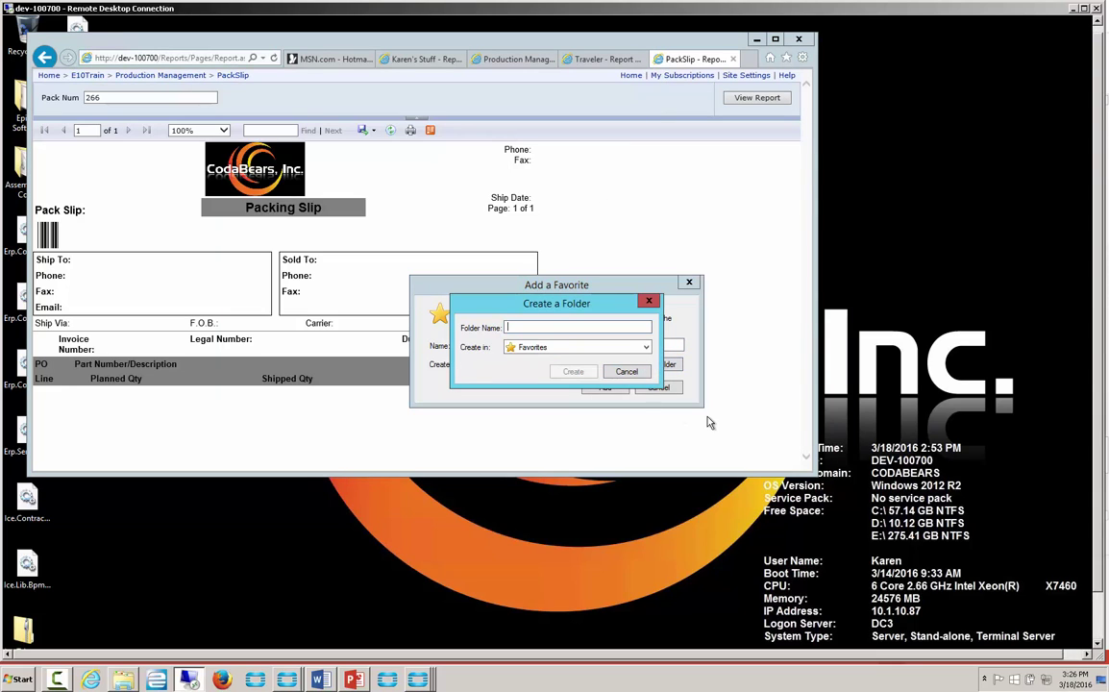
pyautogui.write('Demo')
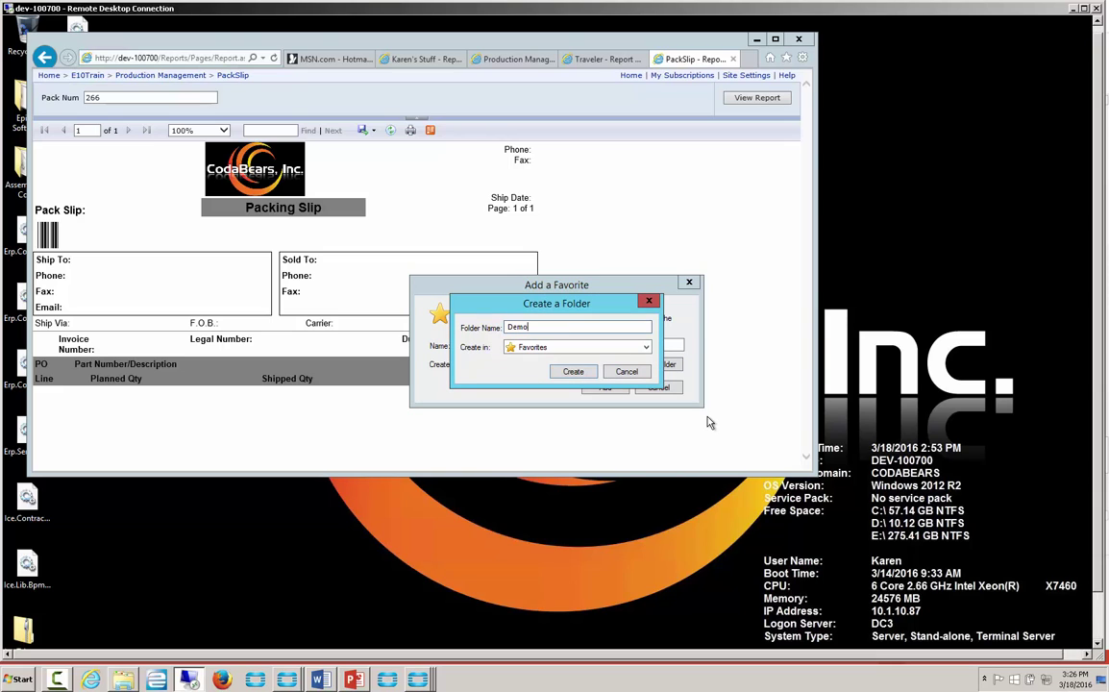
pyautogui.click(574, 371)
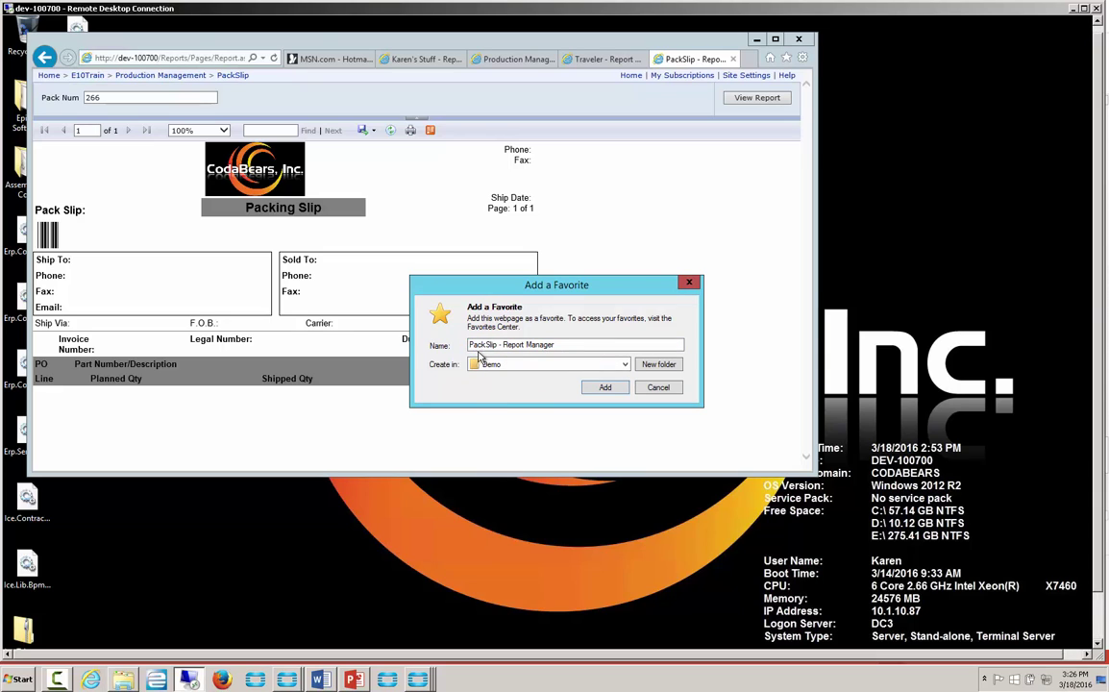
pyautogui.click(606, 388)
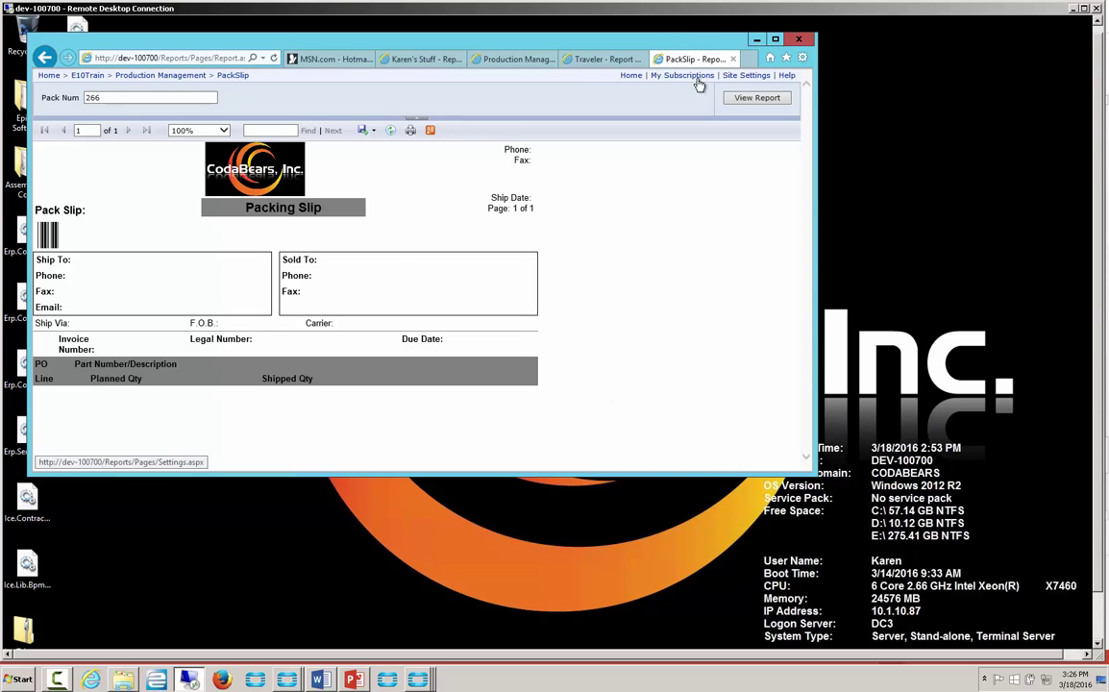
# Close the open PackSlip report and reopen it in a new browser tab from the Demo favorites folder
pyautogui.click(732, 59)
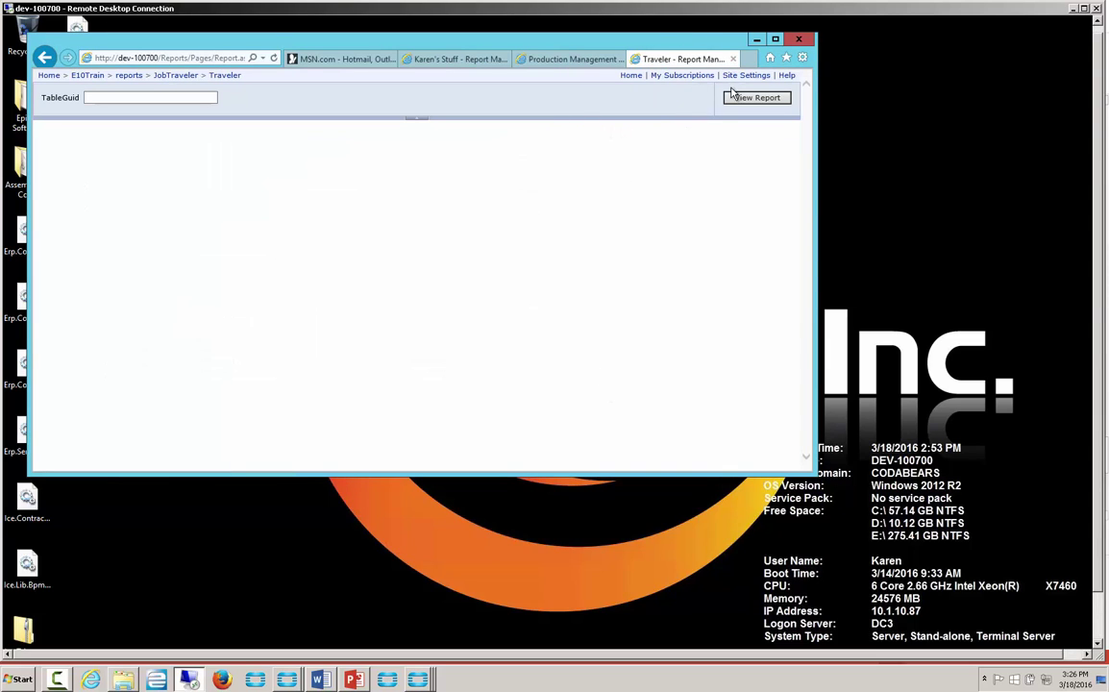
pyautogui.click(770, 60)
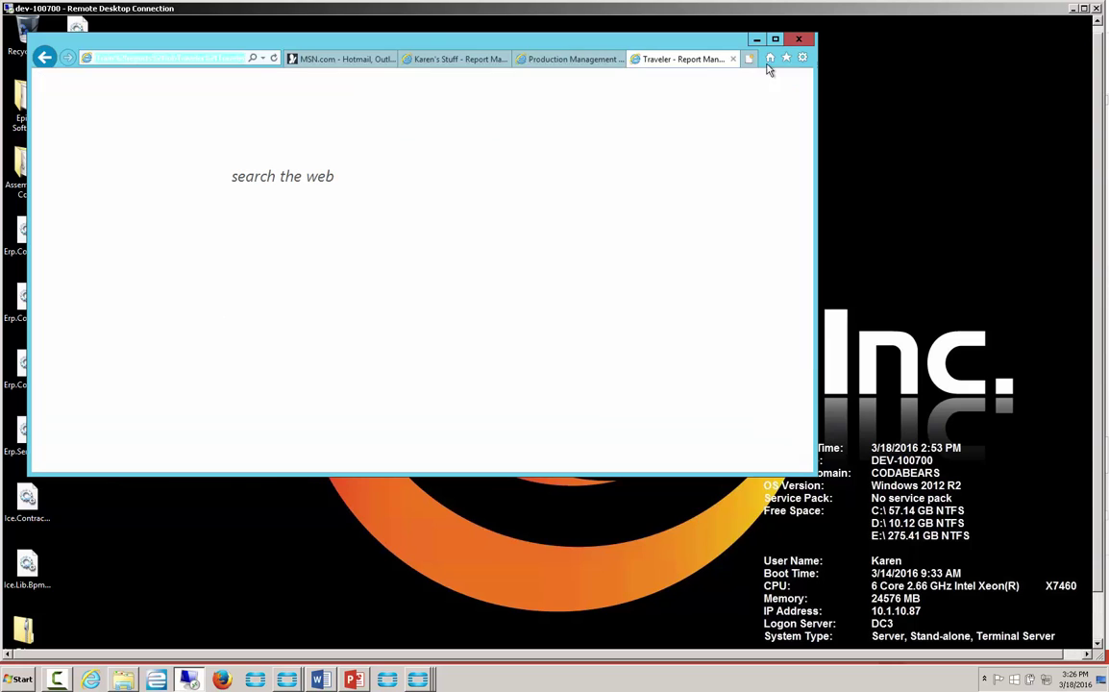
pyautogui.click(786, 58)
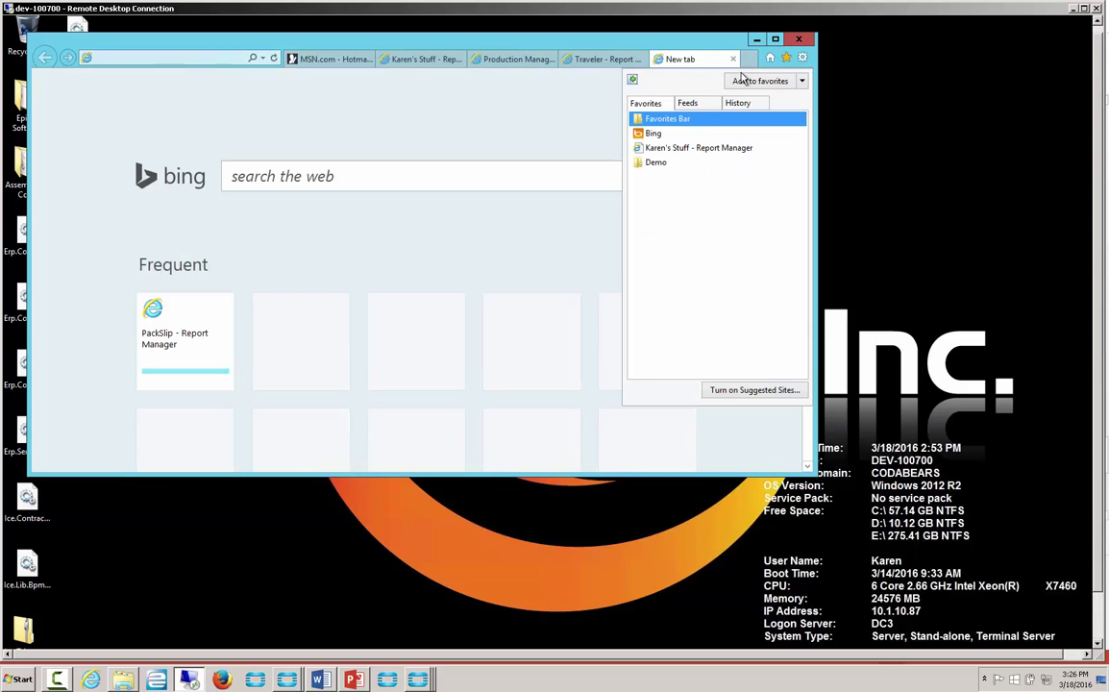
pyautogui.click(657, 162)
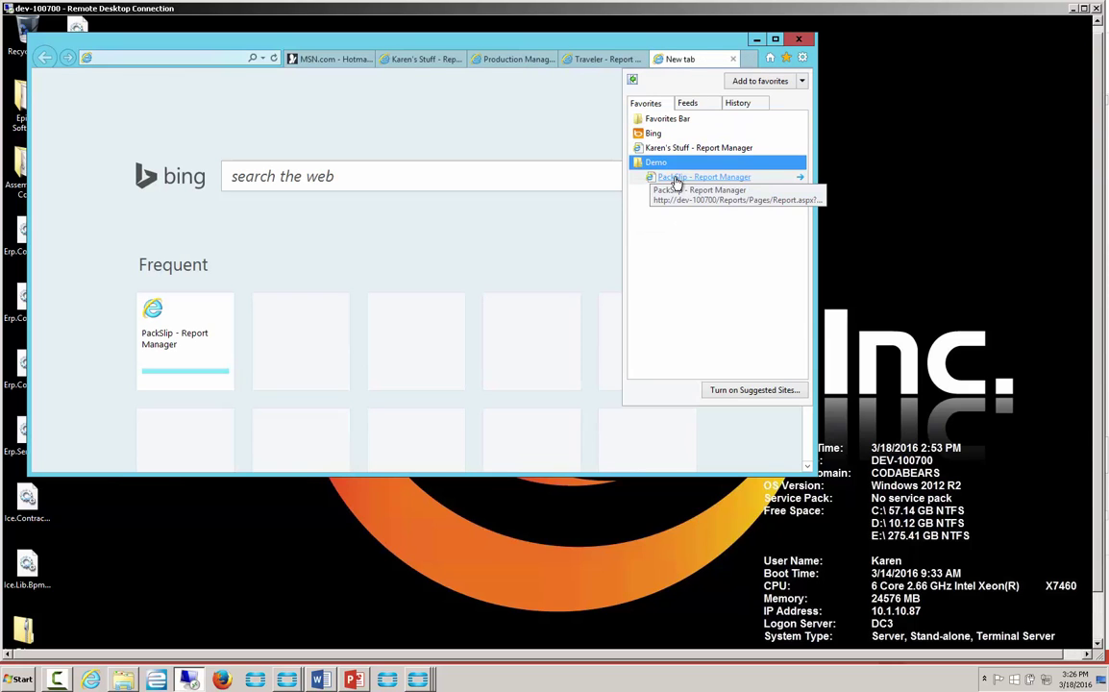
pyautogui.click(677, 178)
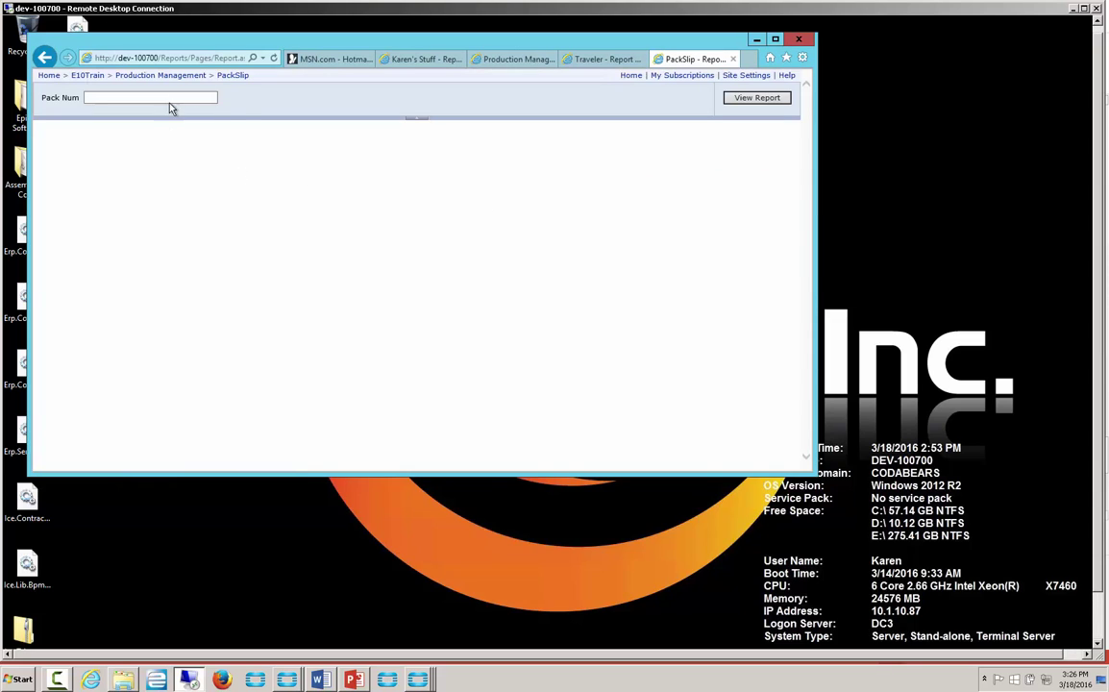
# Run the PackSlip report for Pack Num 266
pyautogui.click(151, 97)
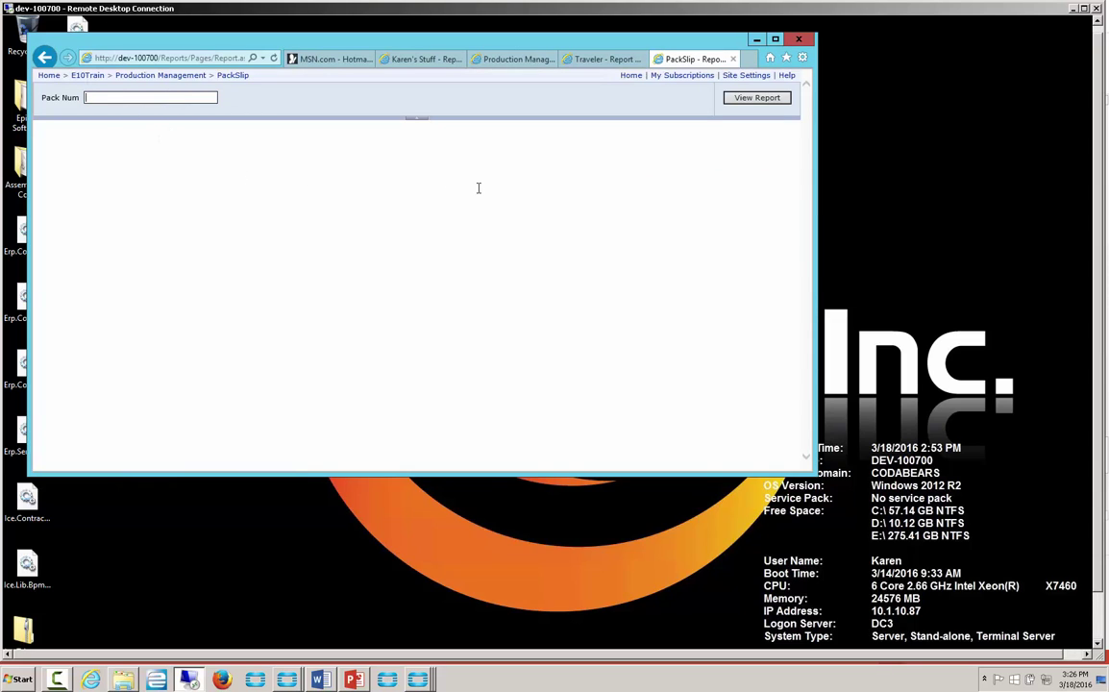
pyautogui.write('266')
pyautogui.press('Tab')
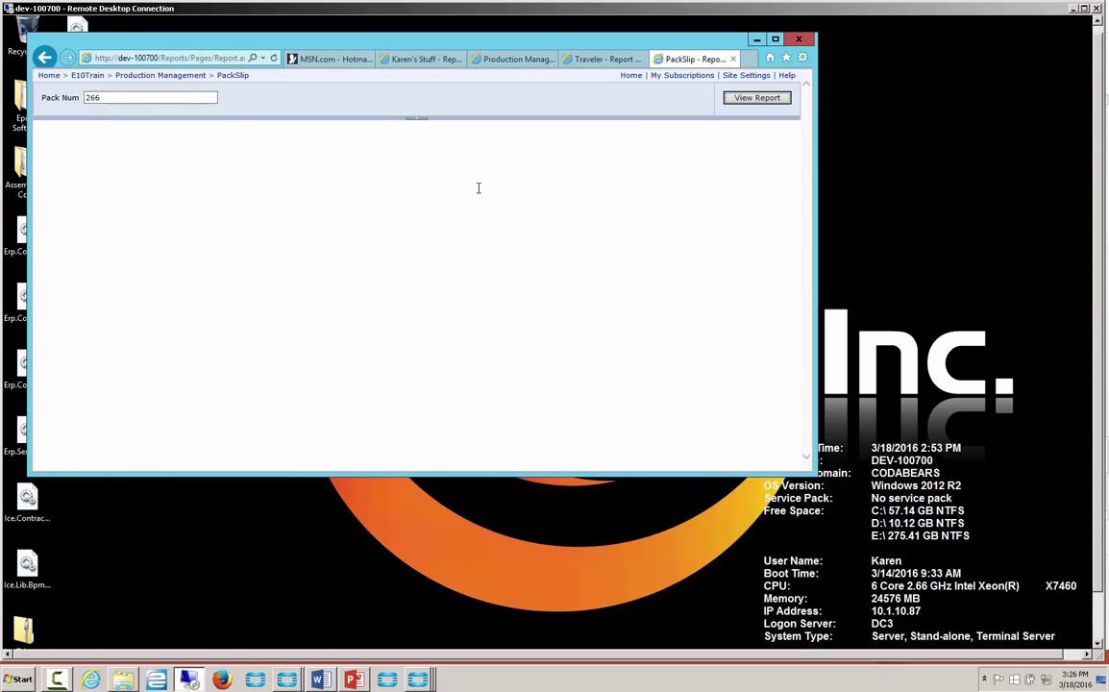
pyautogui.click(766, 100)
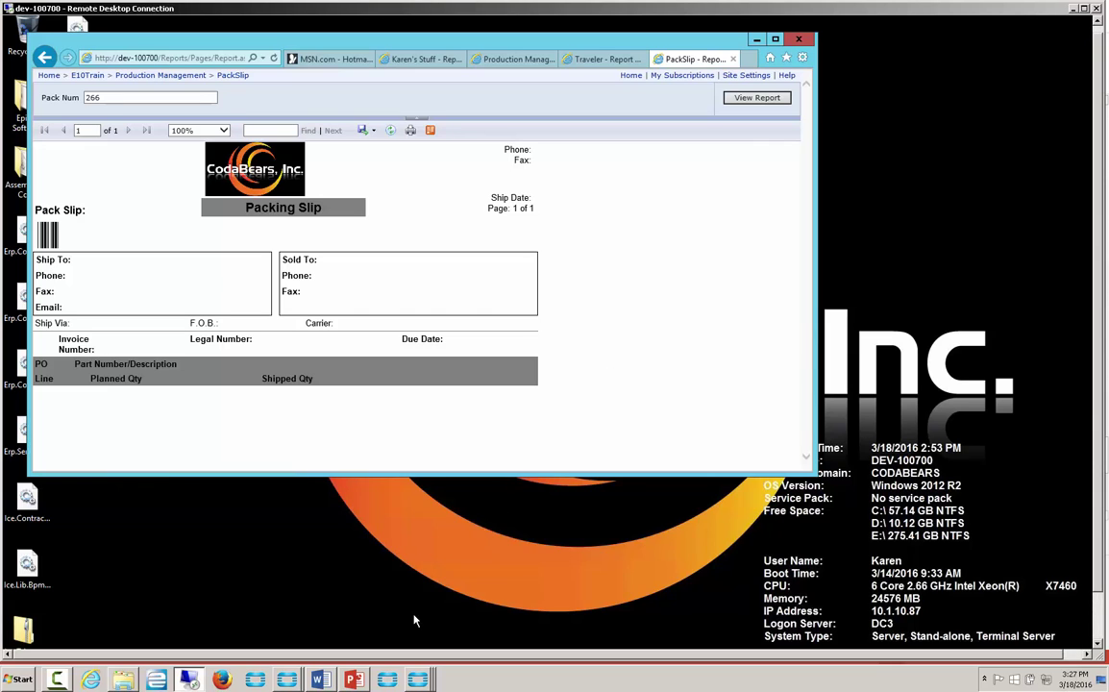
# Switch to Customer Shipment Entry in Epicor, generate the packing slip PDF for pack 266, view it, and close the PDF and its blank browser window
pyautogui.click(288, 681)
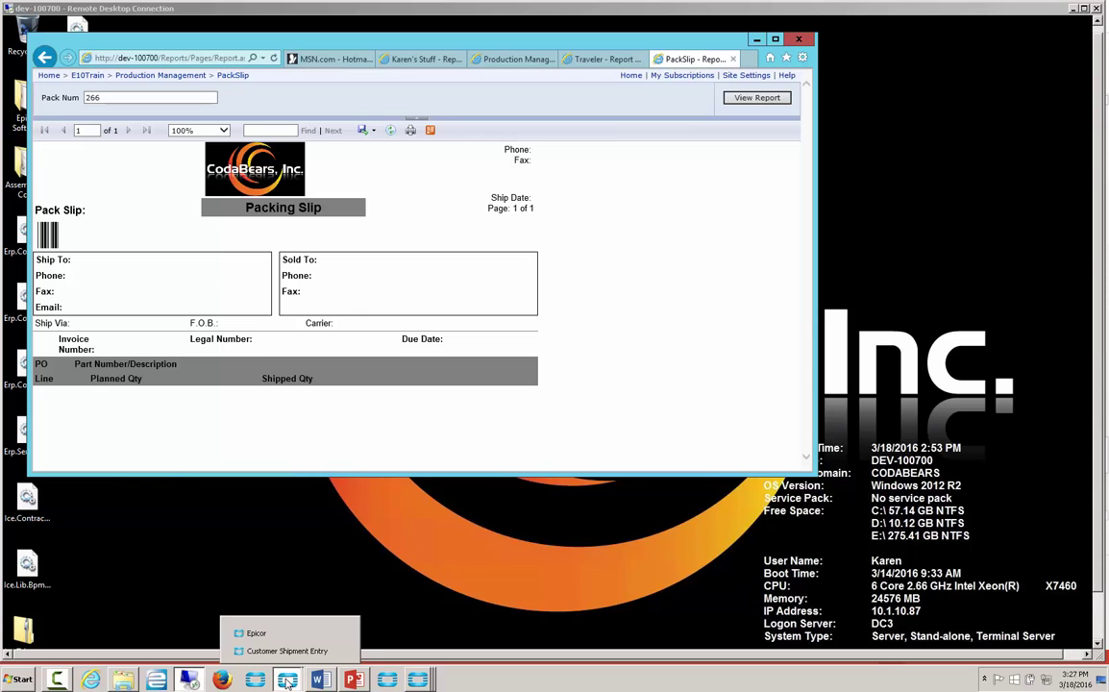
pyautogui.click(286, 651)
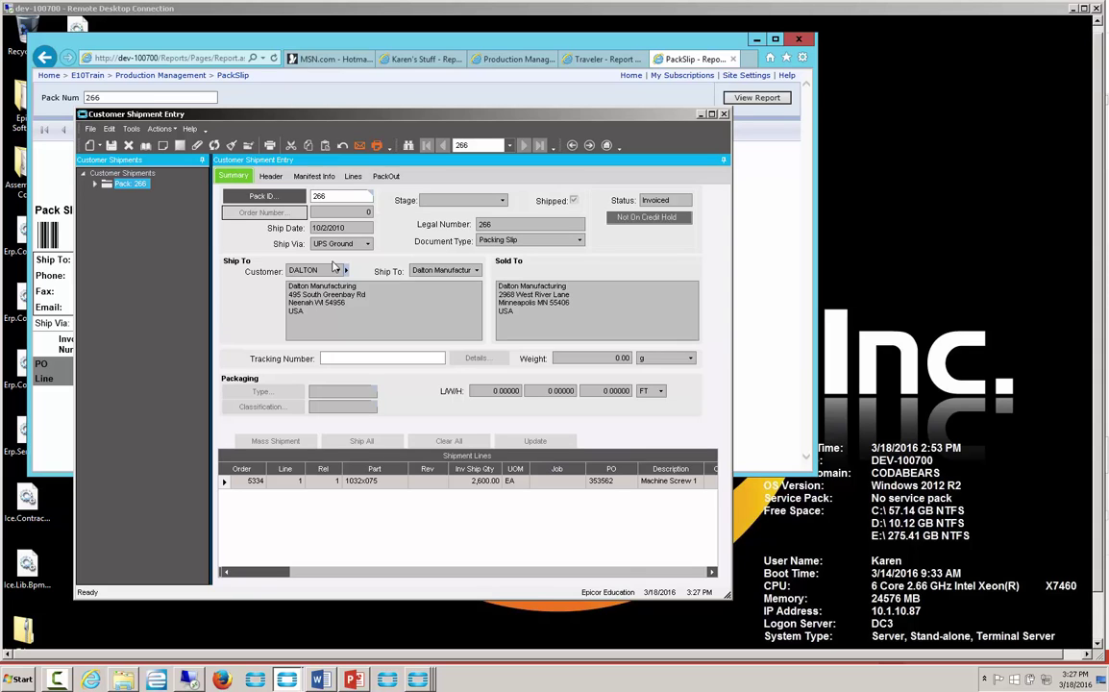
pyautogui.click(378, 146)
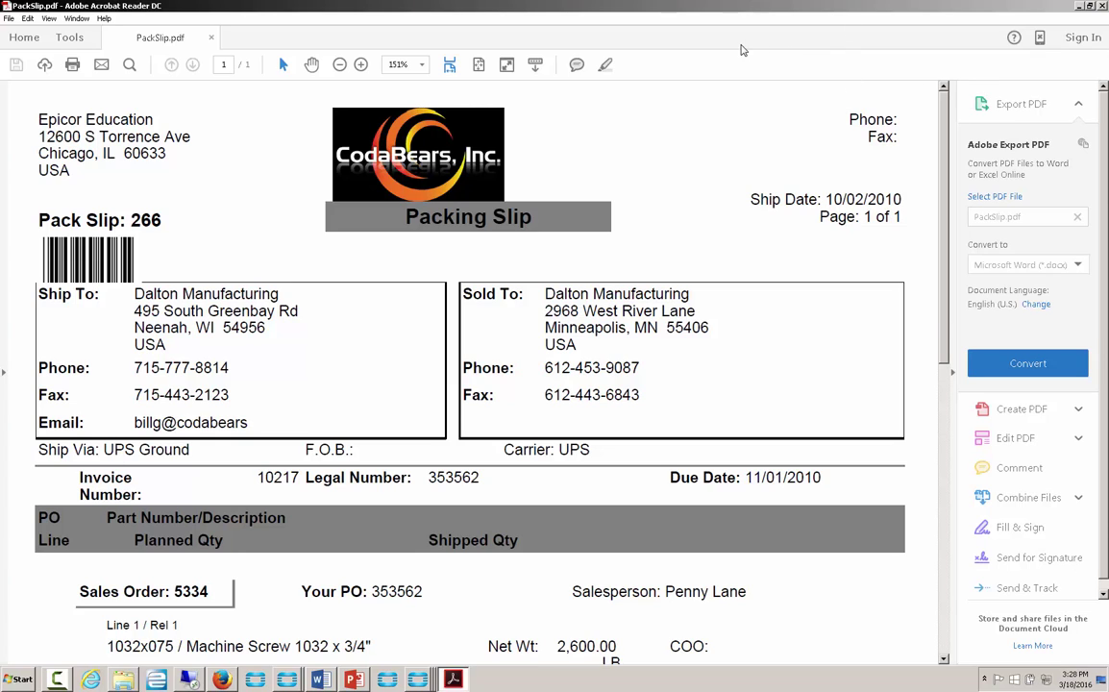
pyautogui.hotkey('alt', 'F4')
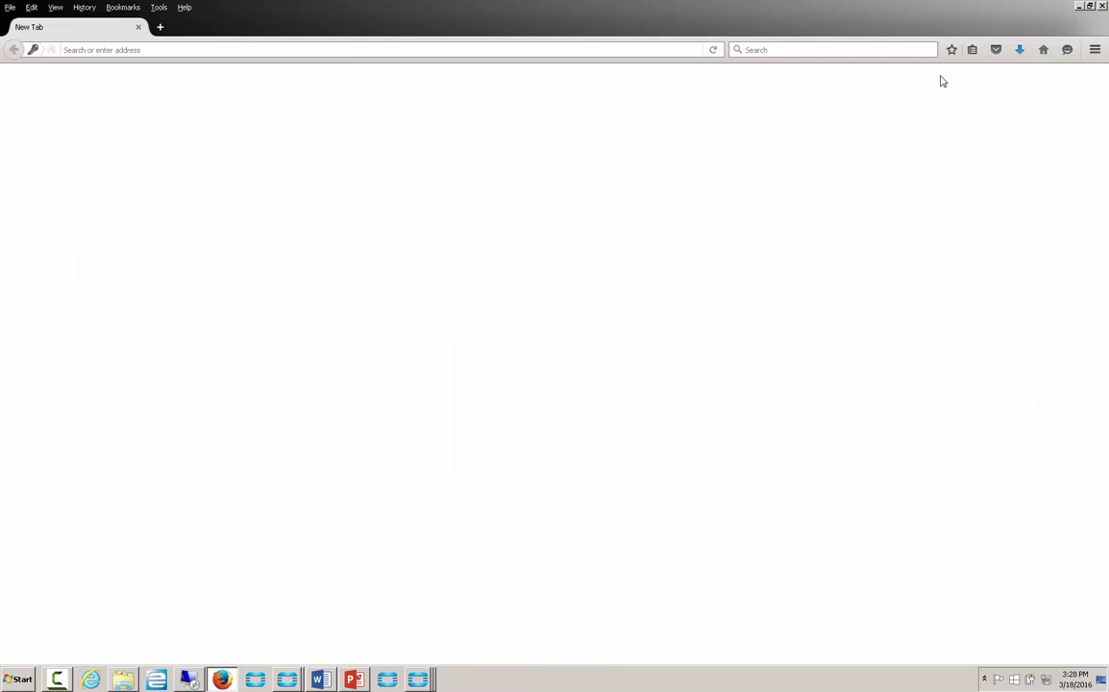
pyautogui.click(1102, 7)
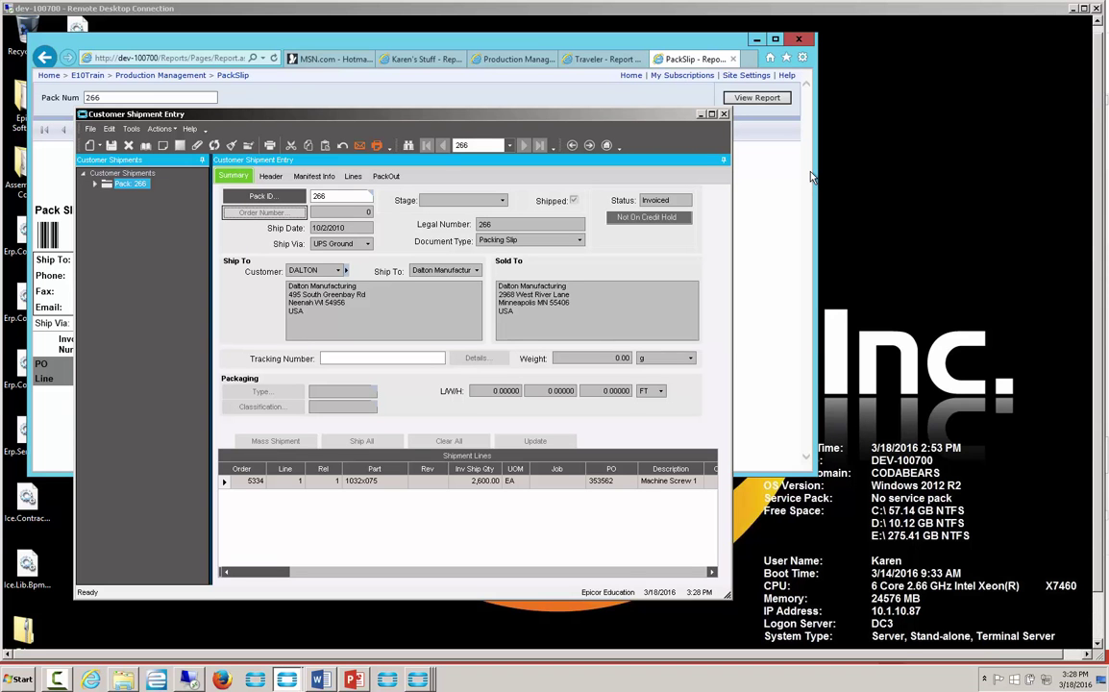